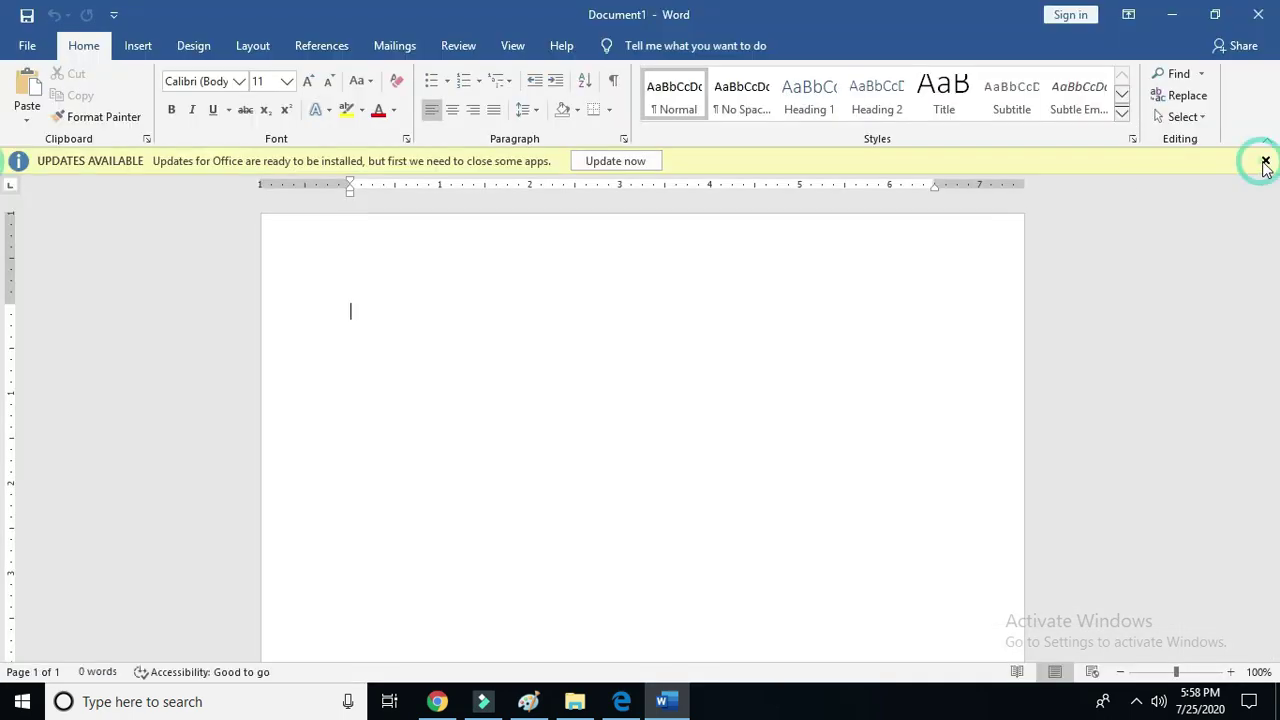
# Dismiss the Office update notice, restore the Word window to a smaller size and move it aside to reveal the desktop icons
pyautogui.click(1264, 162)
pyautogui.click(1216, 14)
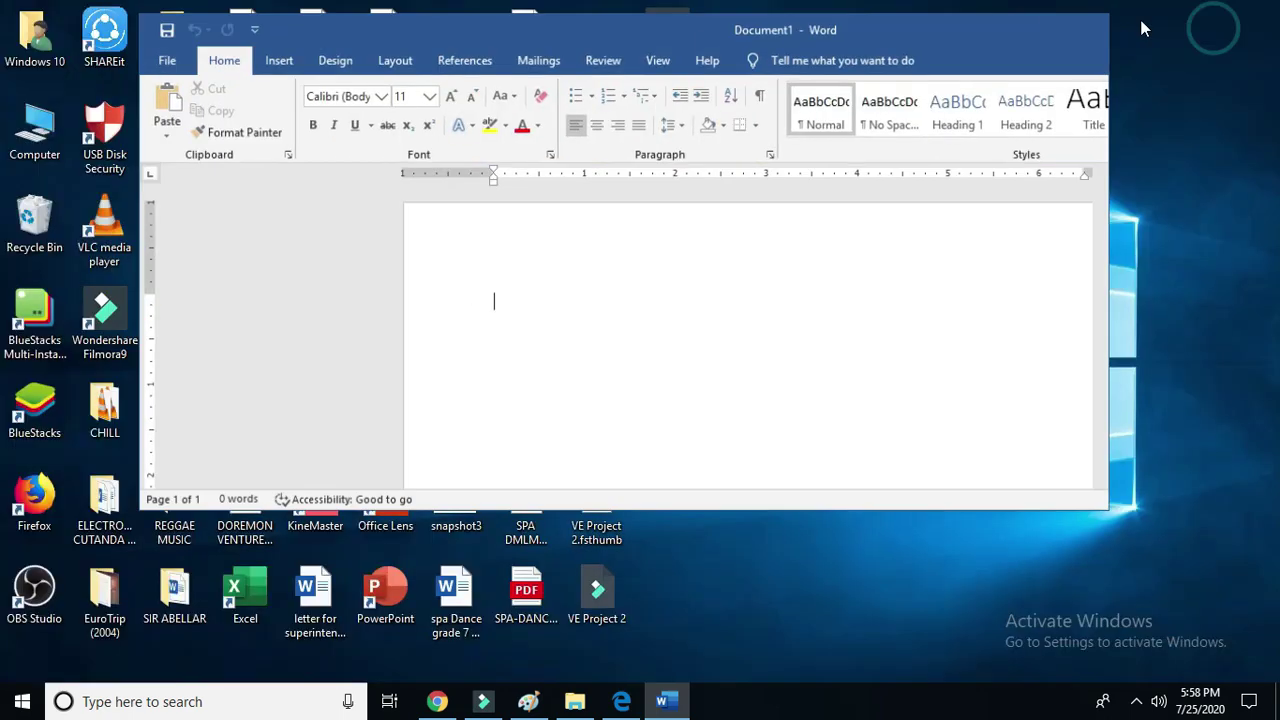
pyautogui.moveTo(338, 36); pyautogui.dragTo(690, 108)
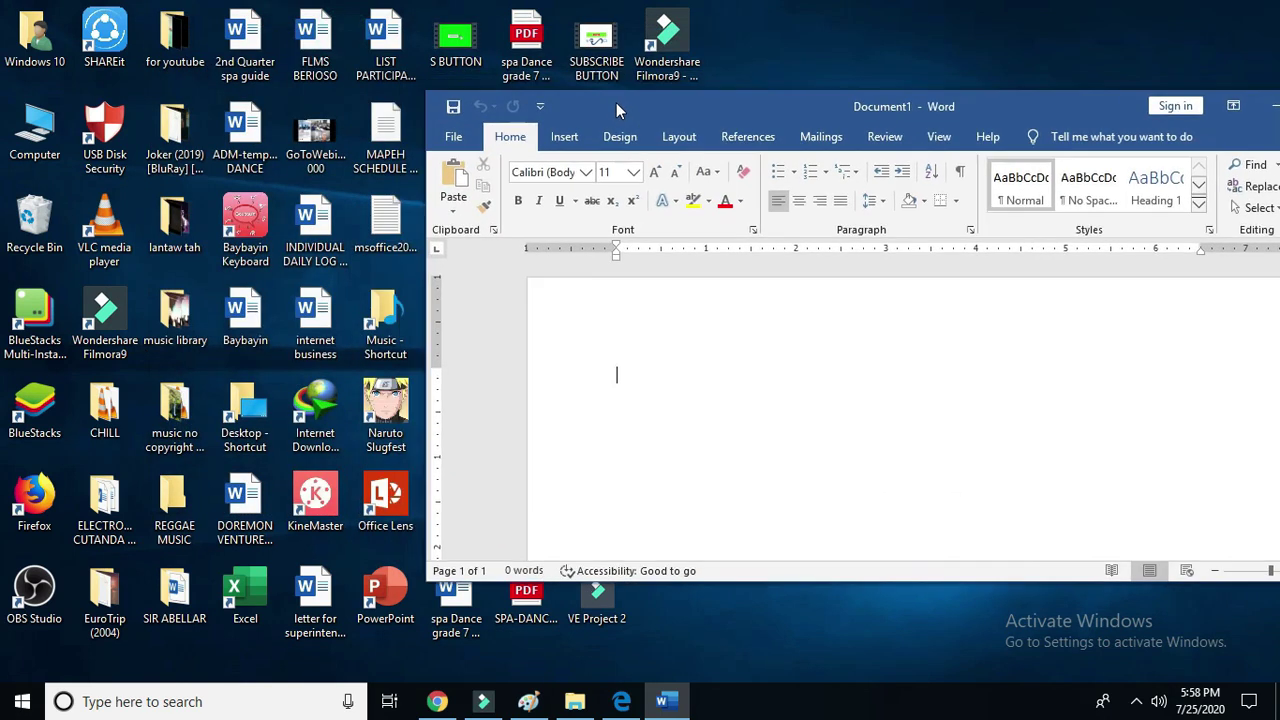
# Switch to File Explorer, open the Downloads folder and keep its window small beside the Word document
pyautogui.doubleClick(40, 138)
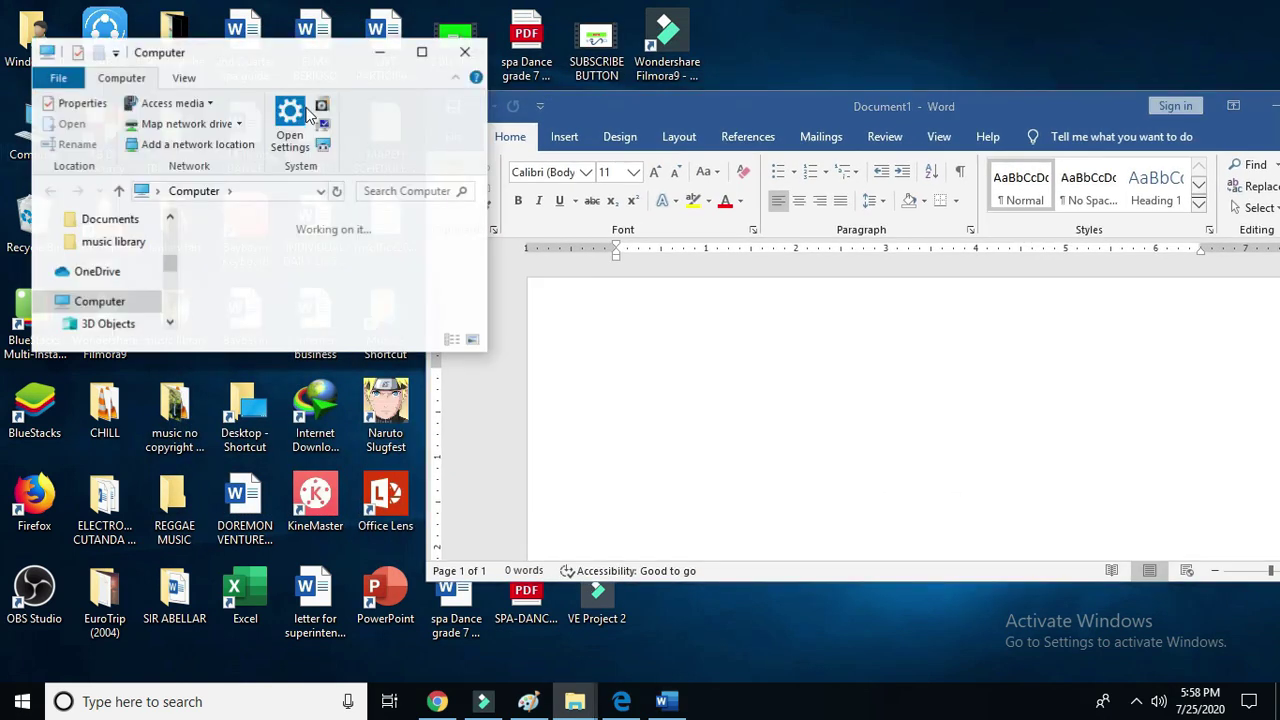
pyautogui.click(423, 51)
pyautogui.moveTo(135, 333); pyautogui.dragTo(138, 240)
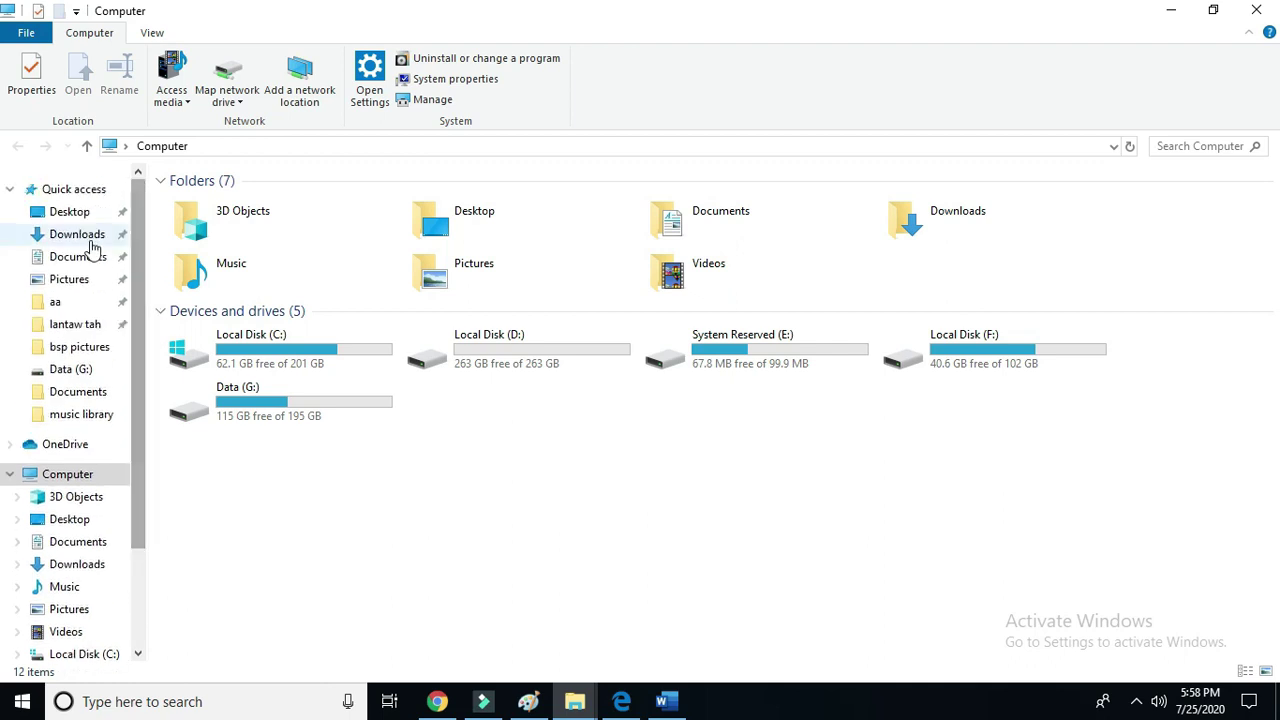
pyautogui.click(80, 235)
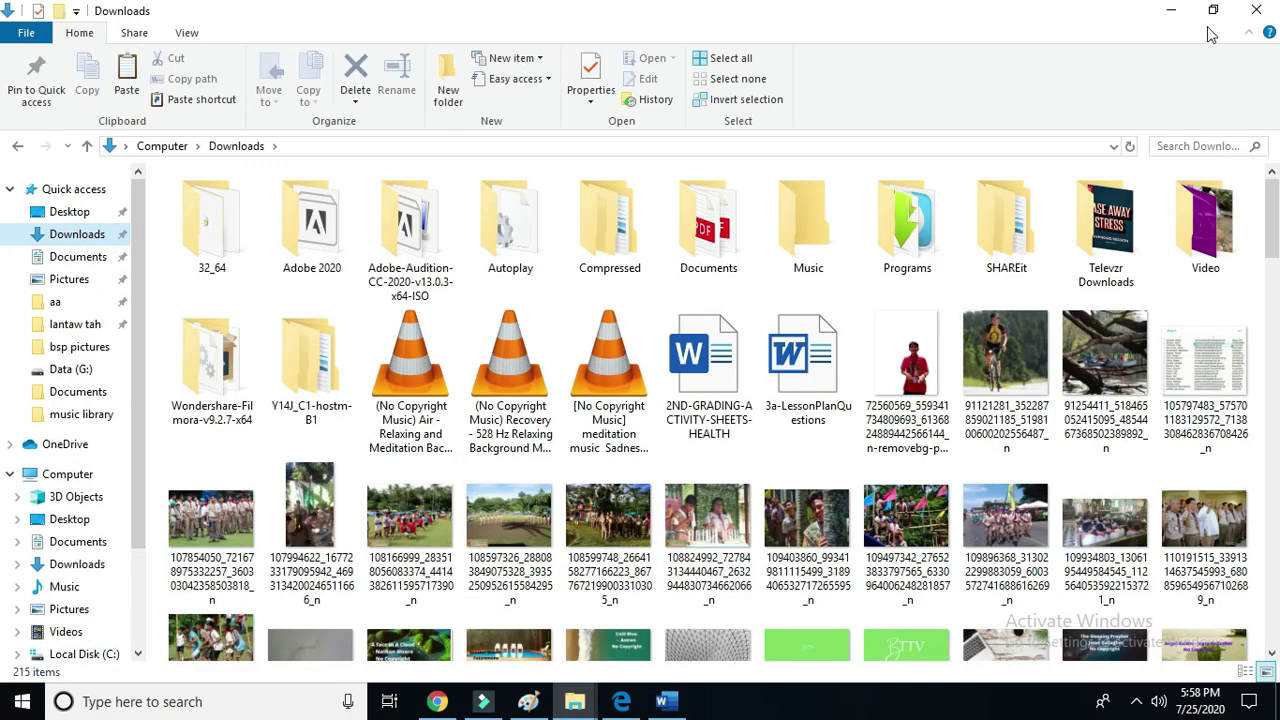
pyautogui.click(1214, 11)
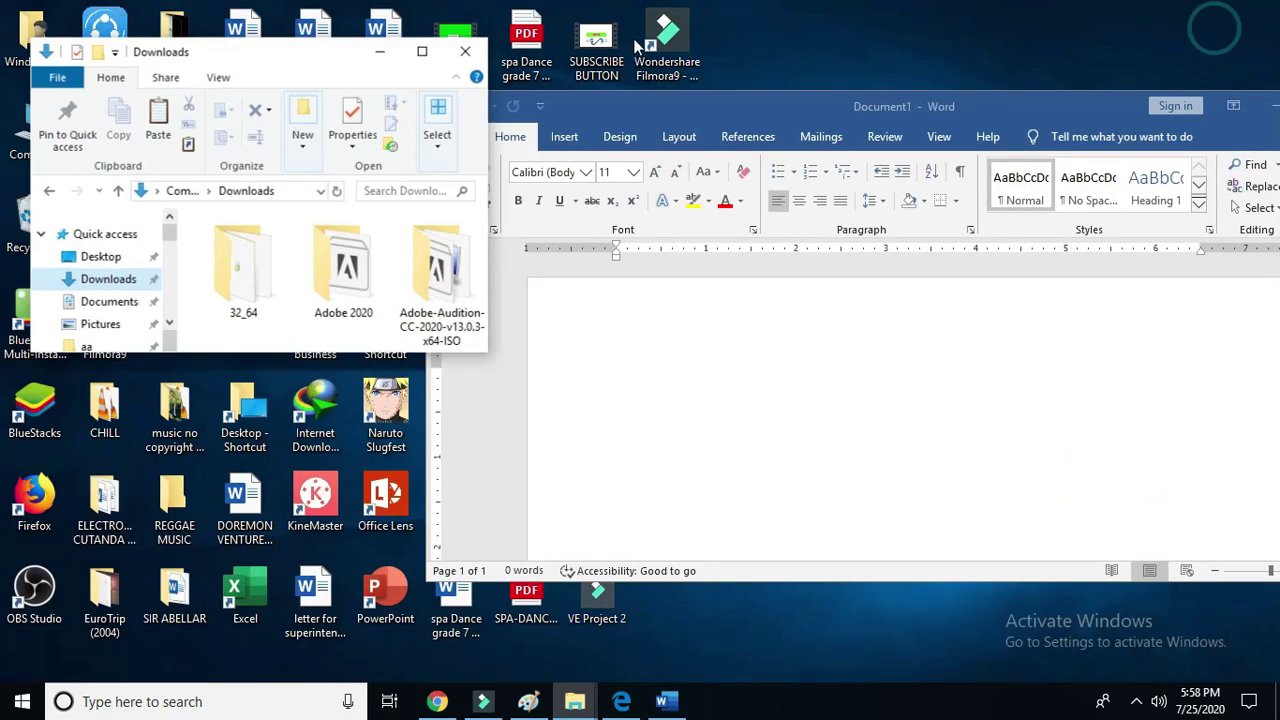
# Search the Downloads folder for "si" and select the signature 1 image
pyautogui.click(394, 194)
pyautogui.write('sig')
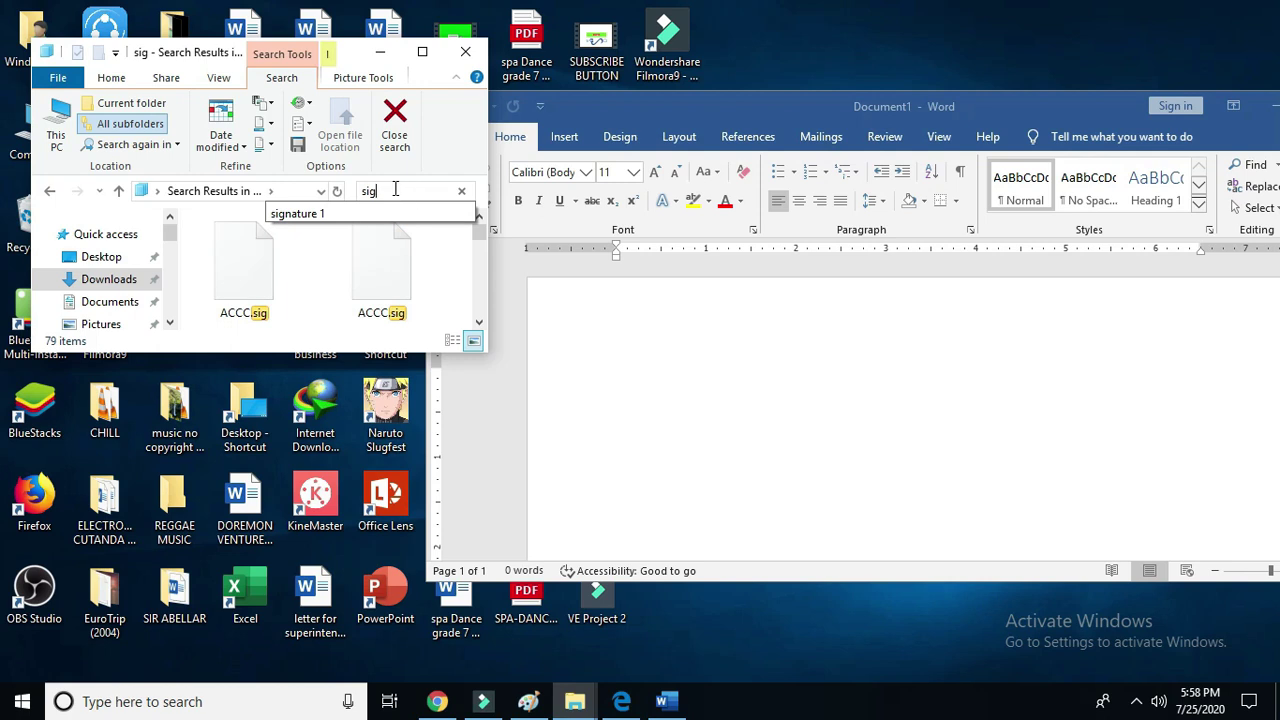
pyautogui.press('BackSpace')
pyautogui.click(237, 244)
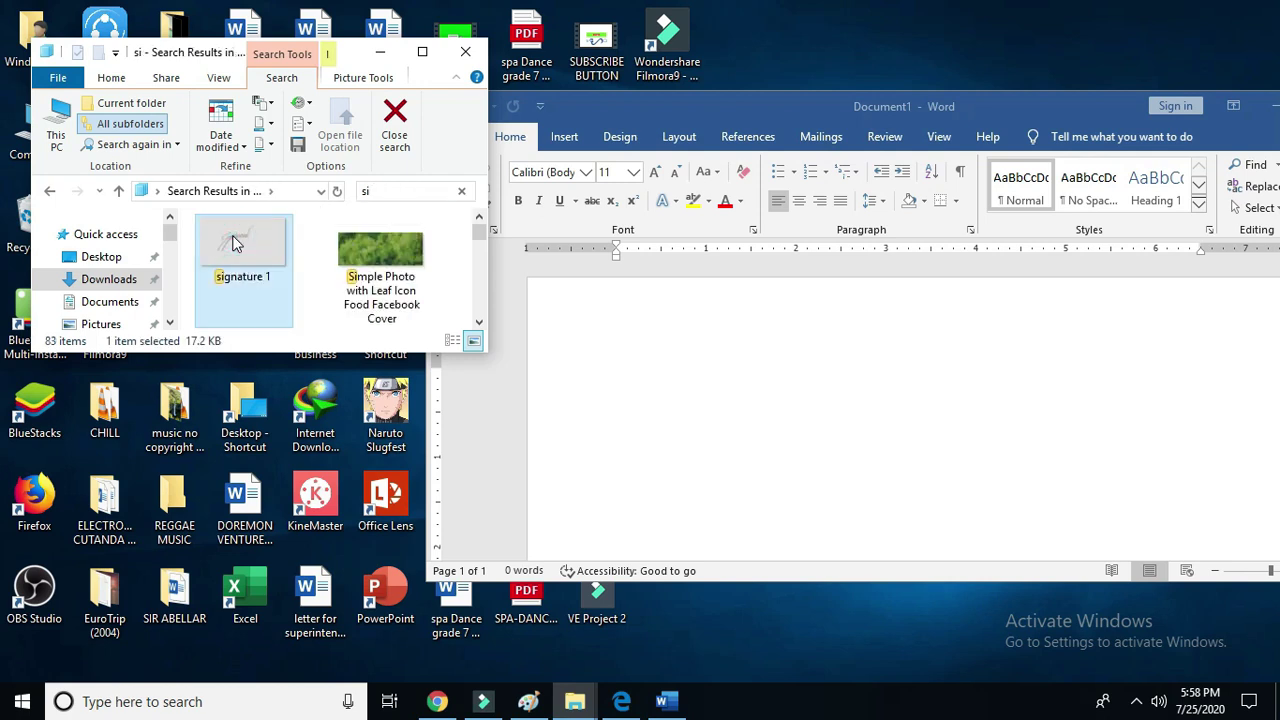
# Insert the signature 1 image from Downloads into the blank Word document
pyautogui.rightClick(230, 244)
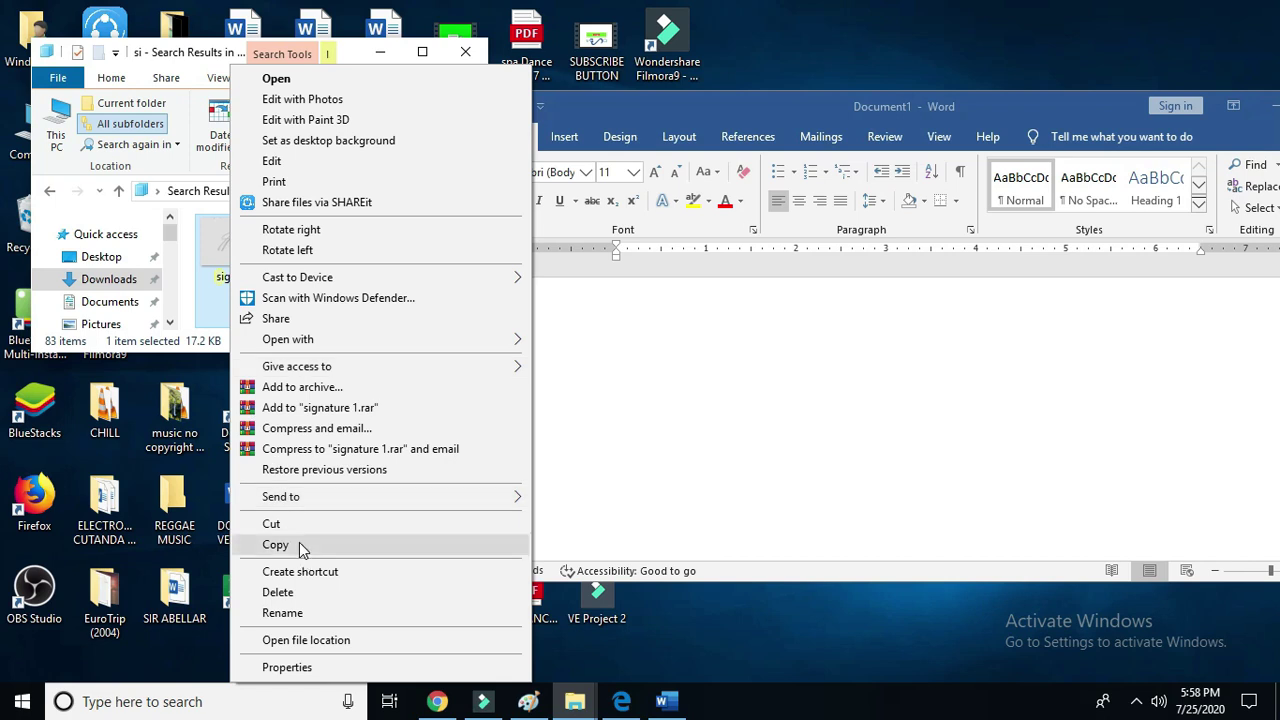
pyautogui.click(216, 240)
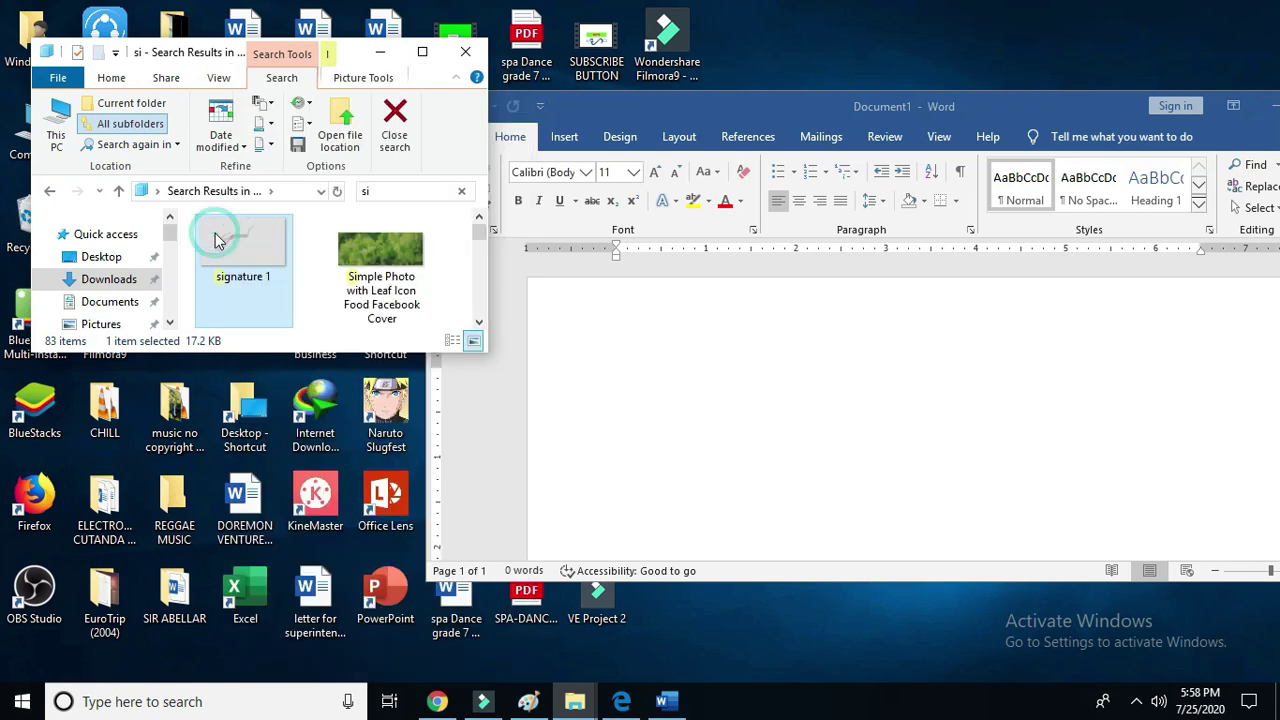
pyautogui.moveTo(231, 257)
pyautogui.mouseDown()
pyautogui.moveTo(229, 243)
pyautogui.moveTo(366, 253)
pyautogui.moveTo(678, 460)
pyautogui.mouseUp()
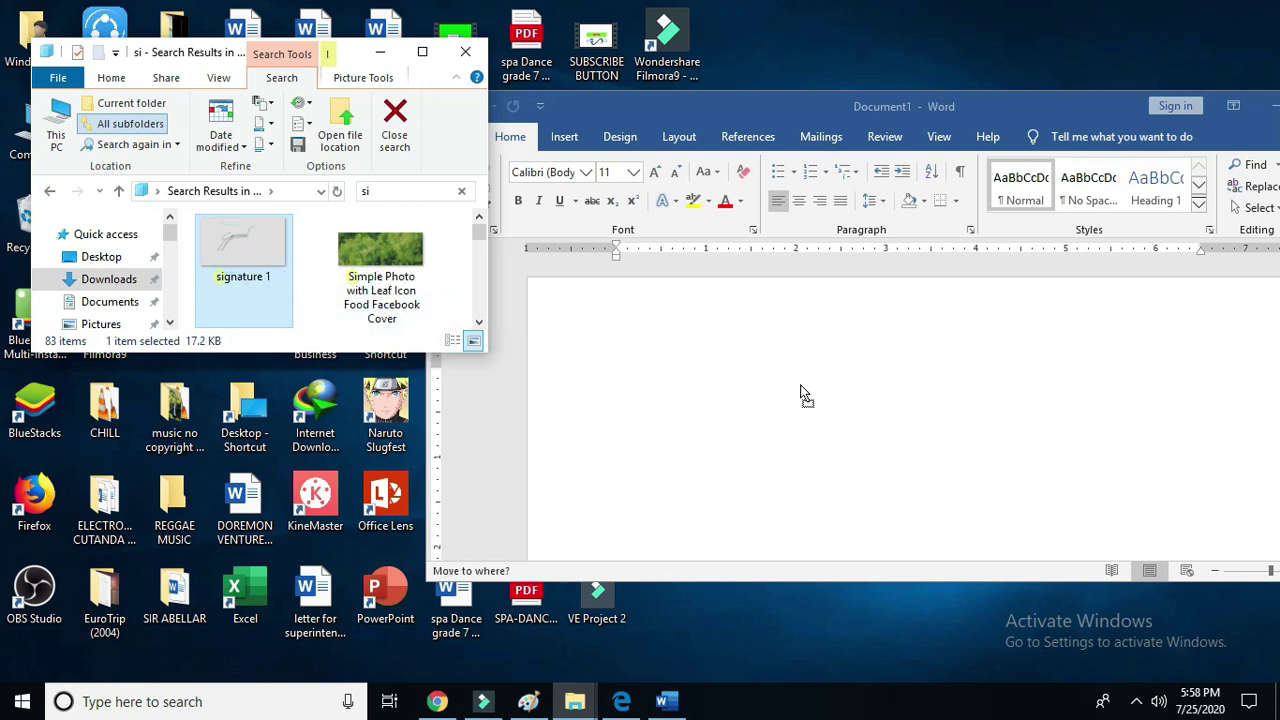
pyautogui.moveTo(800, 393); pyautogui.dragTo(706, 429)
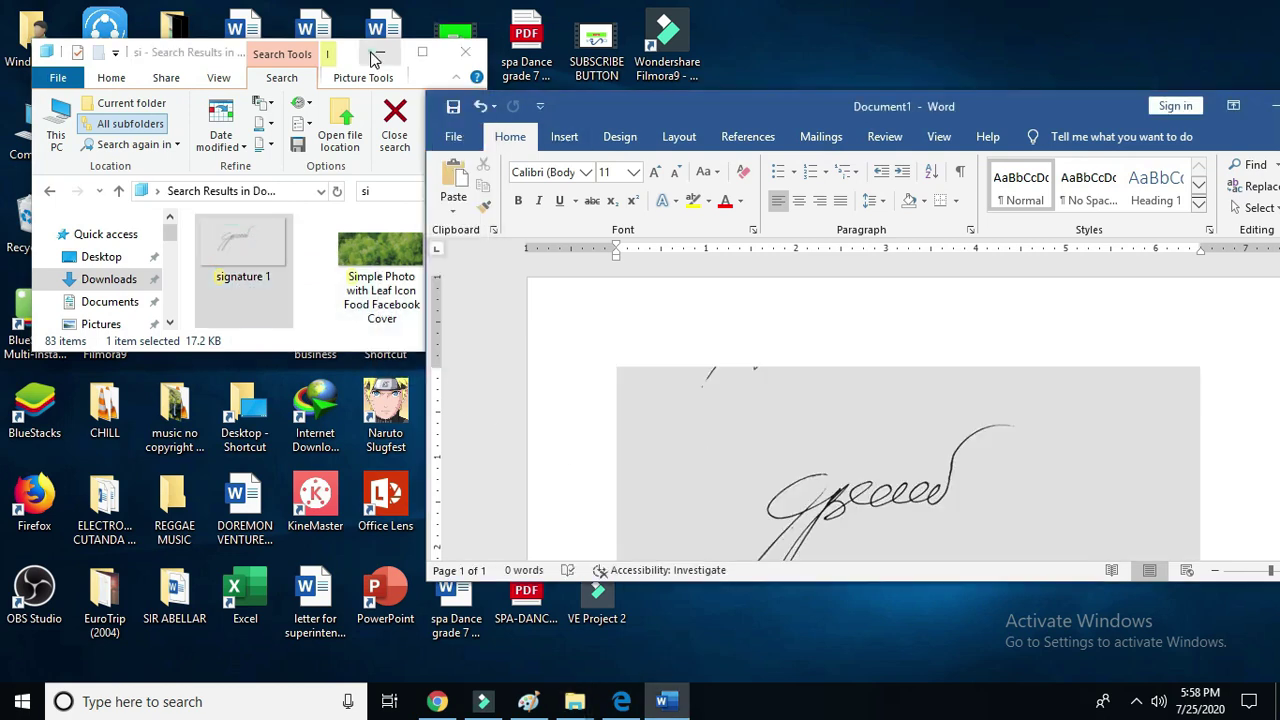
# Minimize File Explorer and maximize the Word window
pyautogui.click(377, 52)
pyautogui.doubleClick(1023, 104)
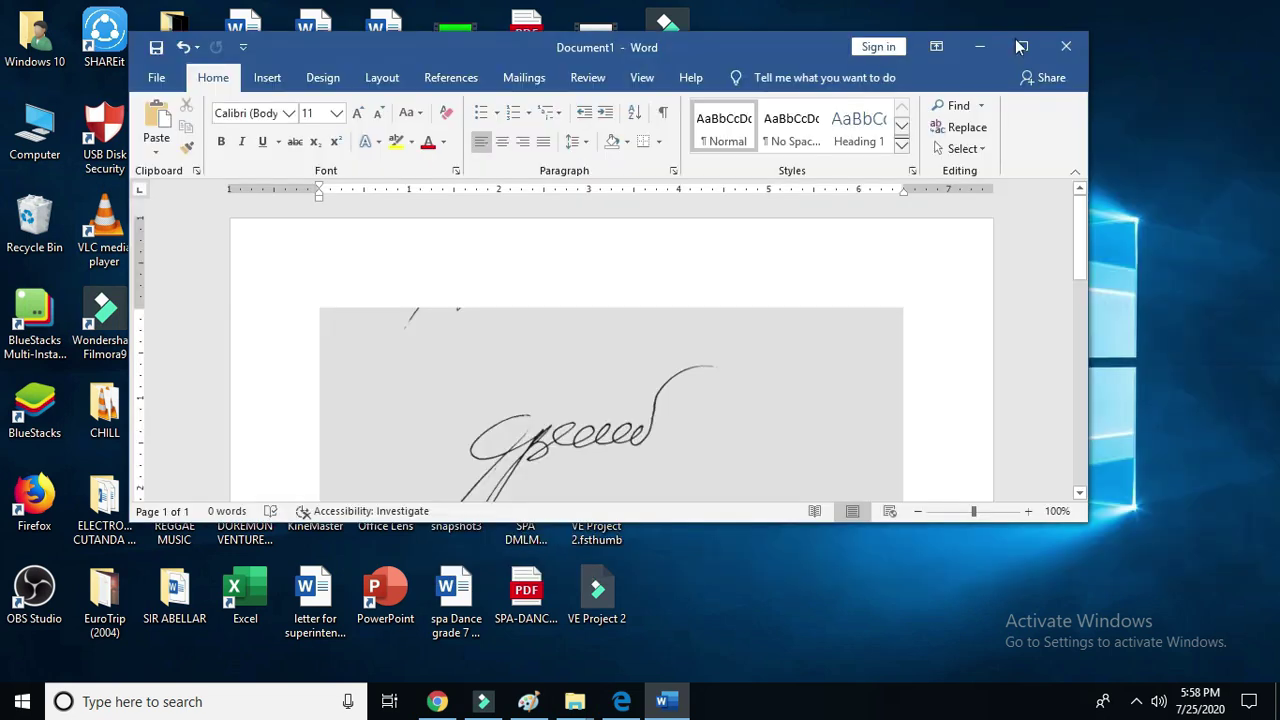
pyautogui.click(1023, 46)
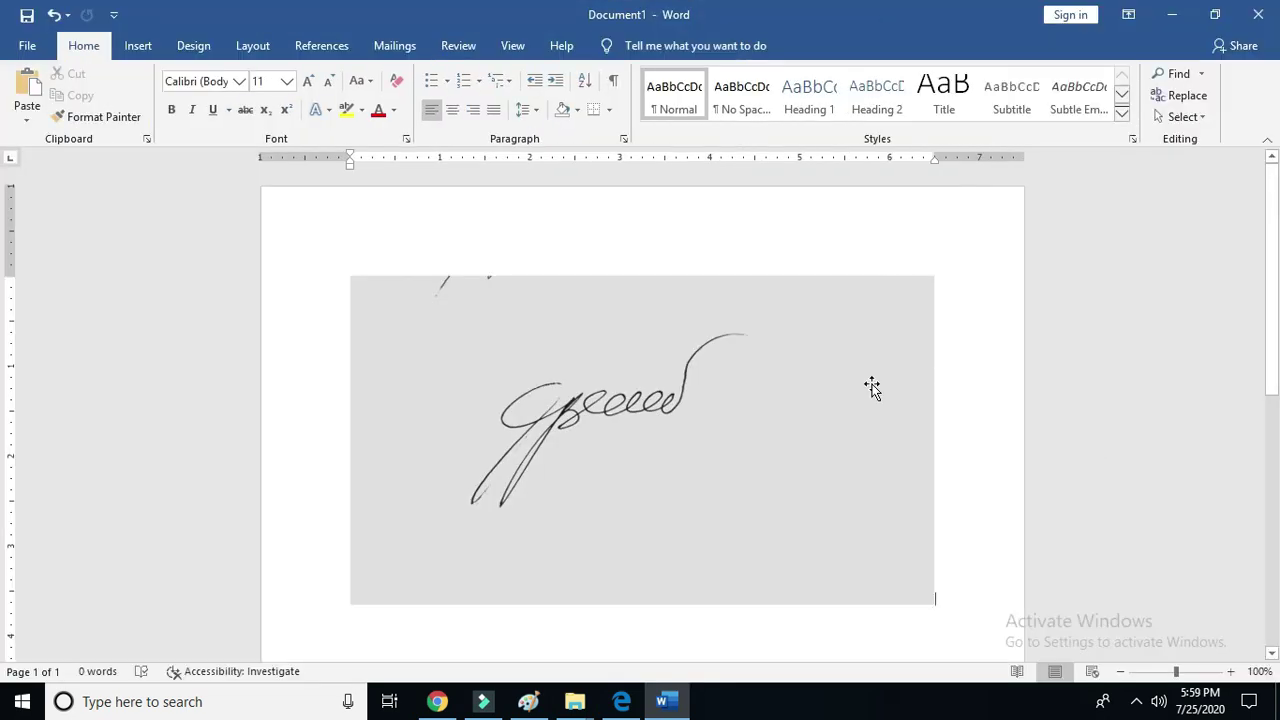
# Crop the picture on all four sides close to the signature, to about 2.13" high and 3.24" wide
pyautogui.doubleClick(787, 433)
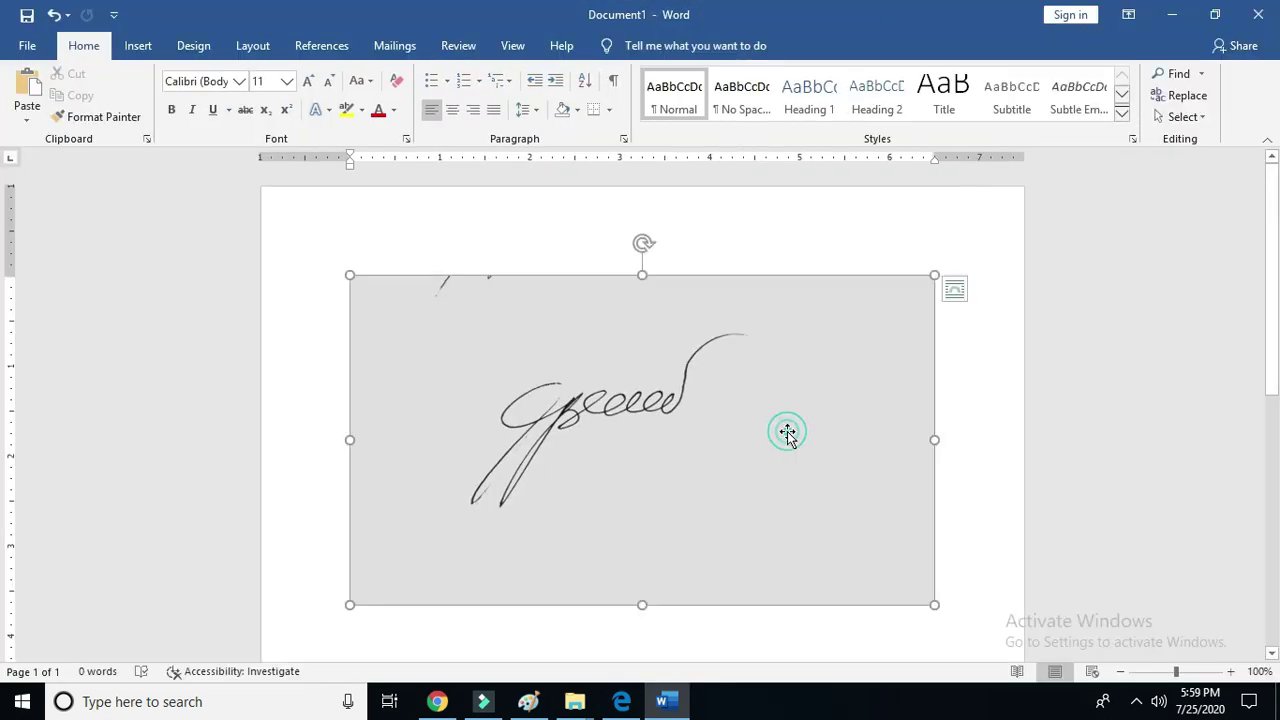
pyautogui.click(1108, 112)
pyautogui.click(1140, 137)
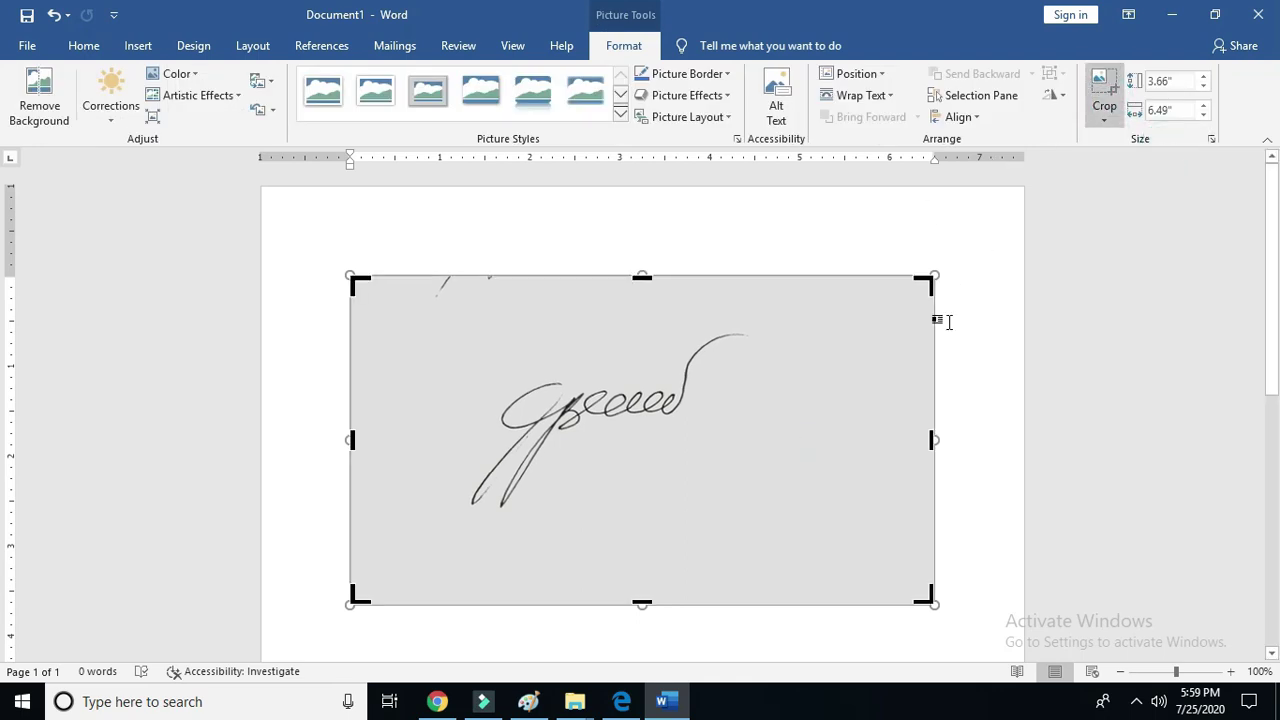
pyautogui.moveTo(932, 439); pyautogui.dragTo(747, 432)
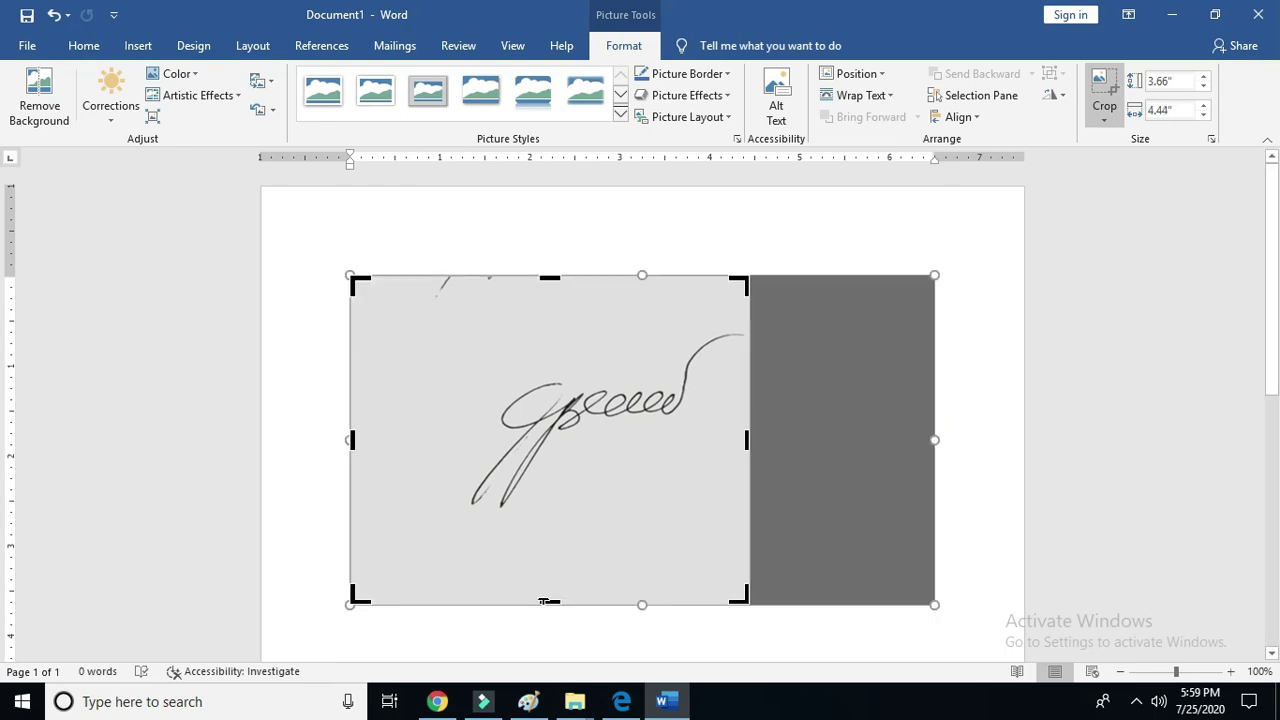
pyautogui.moveTo(549, 602); pyautogui.dragTo(549, 513)
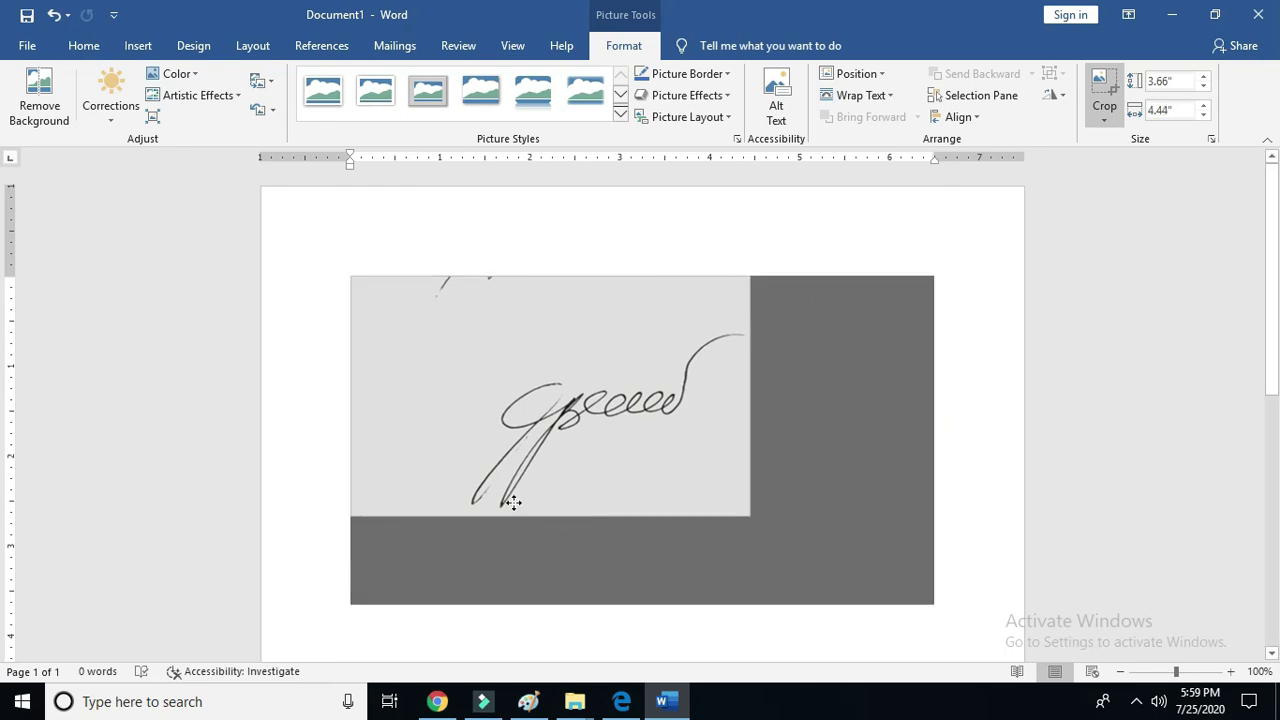
pyautogui.moveTo(350, 396); pyautogui.dragTo(459, 420)
pyautogui.moveTo(496, 277); pyautogui.dragTo(507, 325)
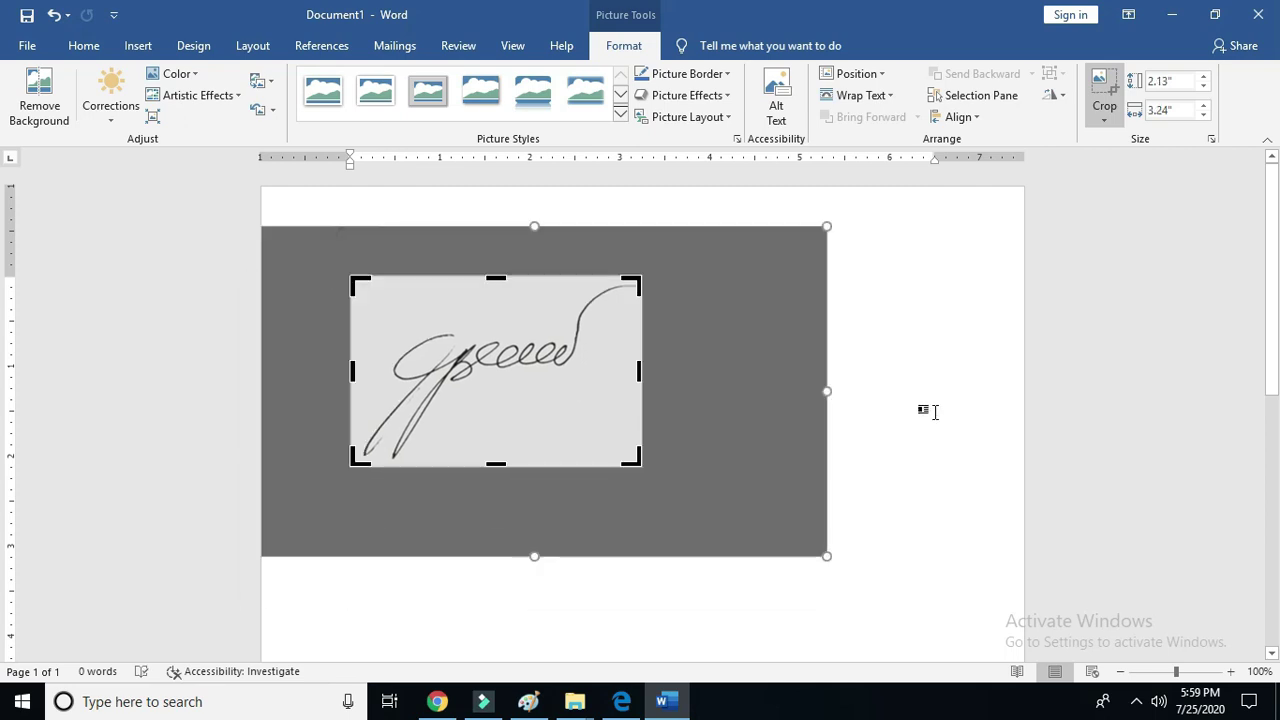
pyautogui.click(914, 413)
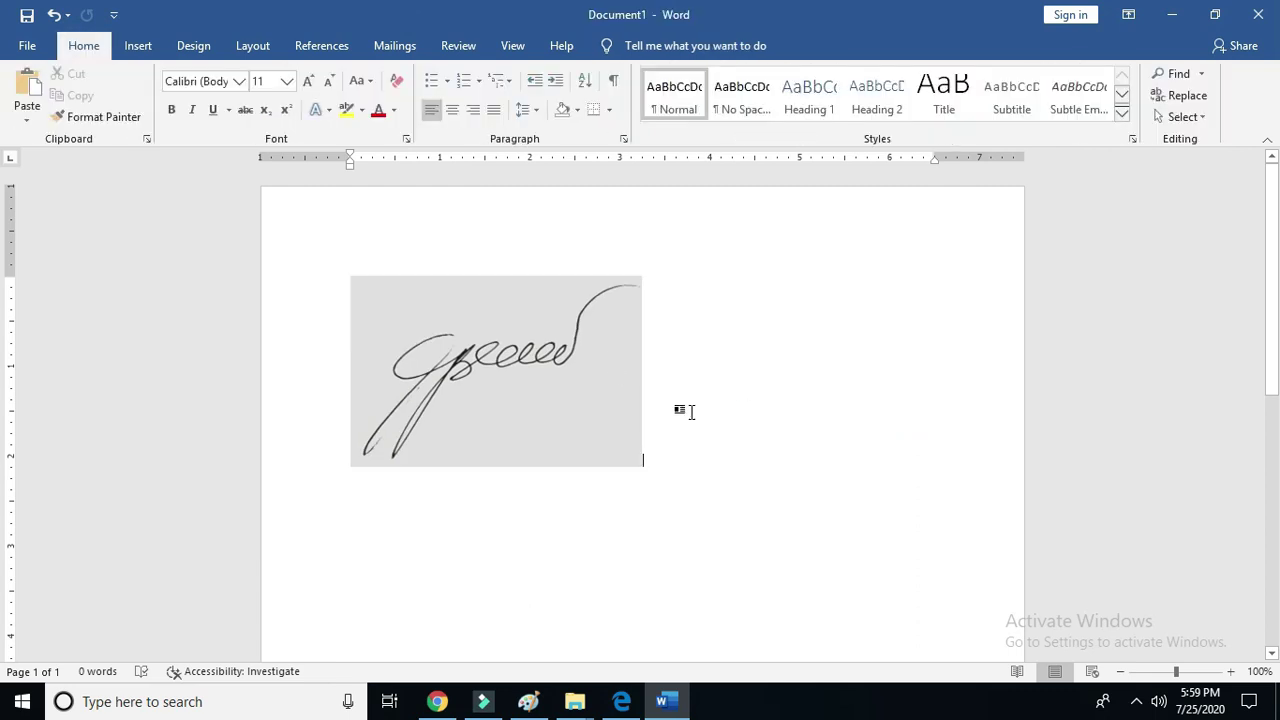
# Make the signature picture's grey background transparent and recolor the strokes with the boldest black-and-white preset
pyautogui.click(571, 357)
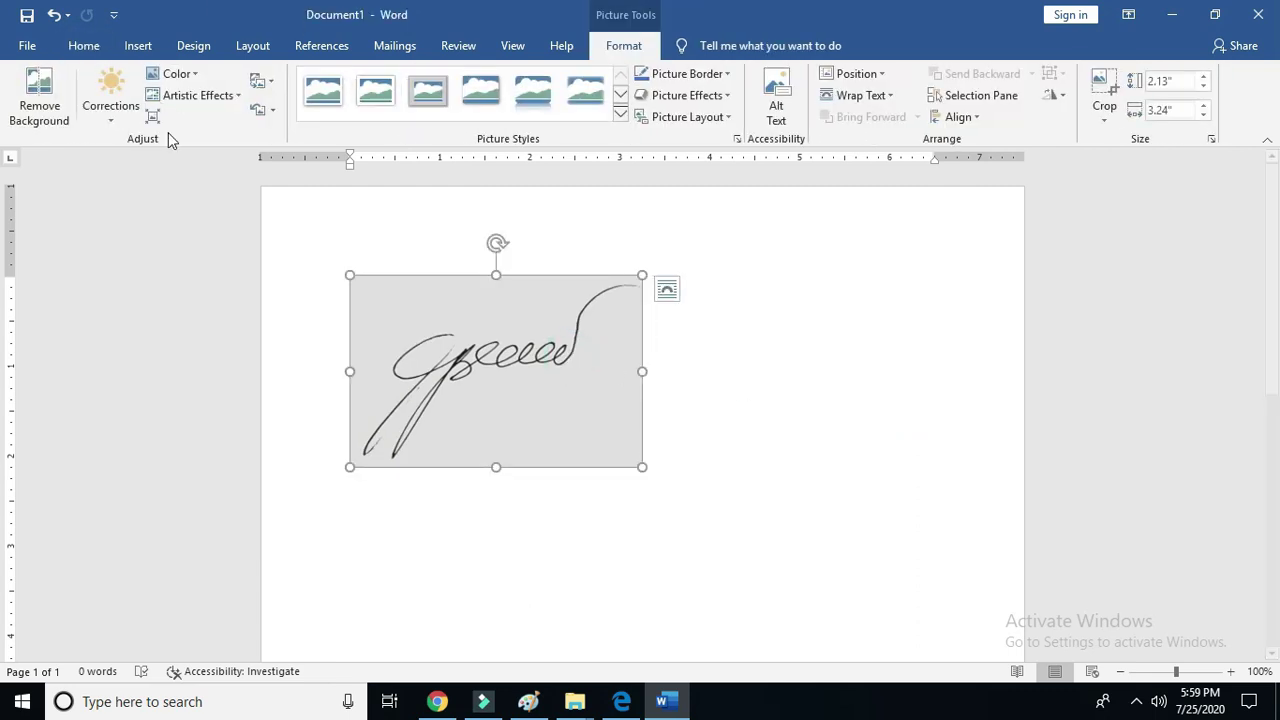
pyautogui.click(174, 73)
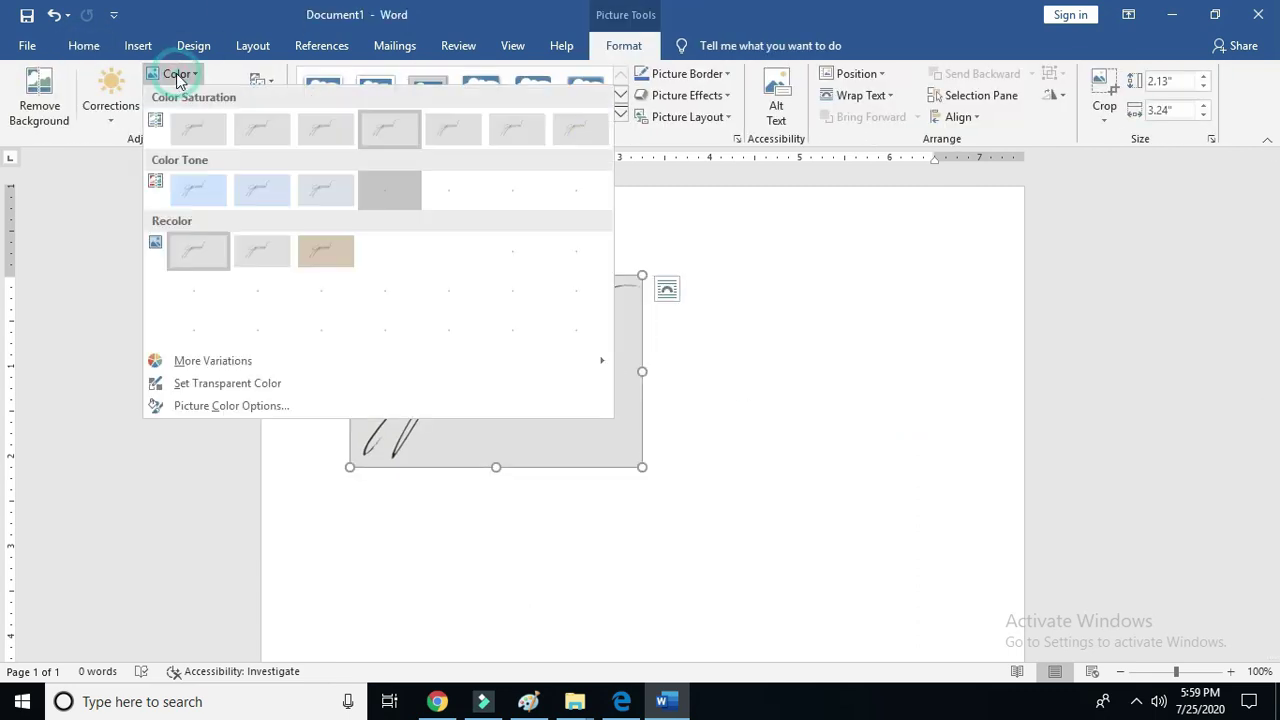
pyautogui.click(236, 392)
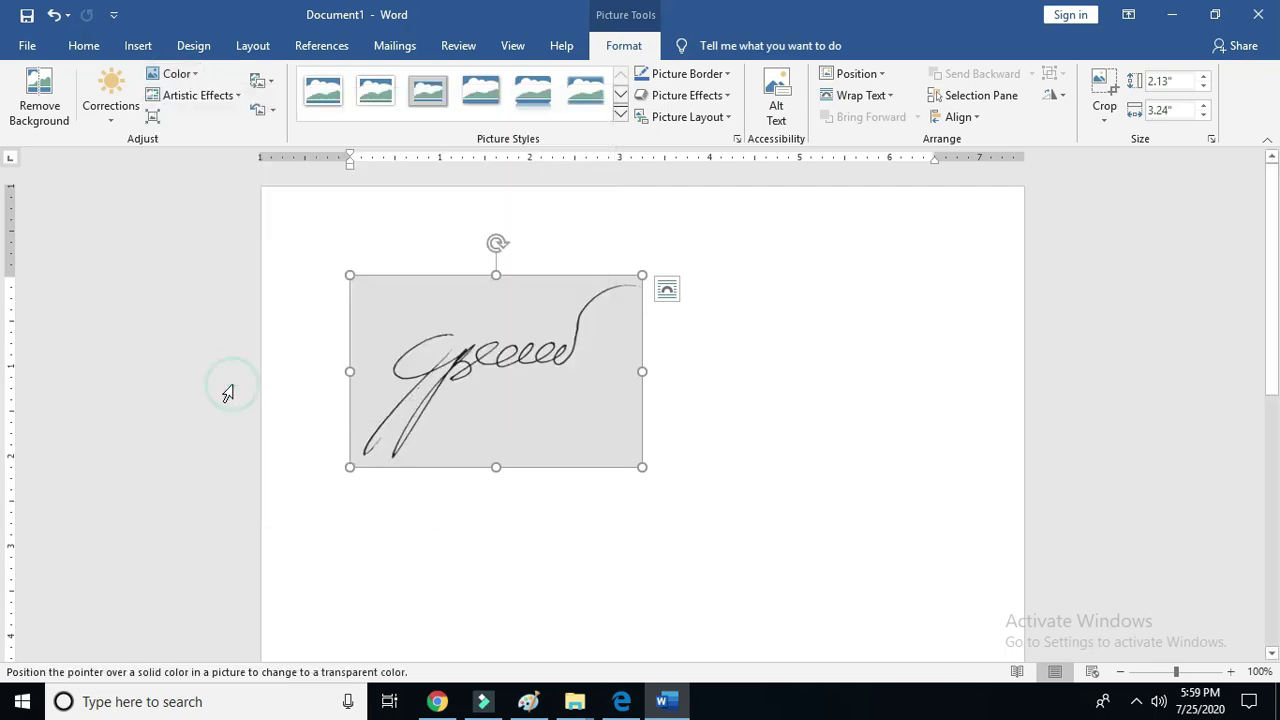
pyautogui.click(592, 372)
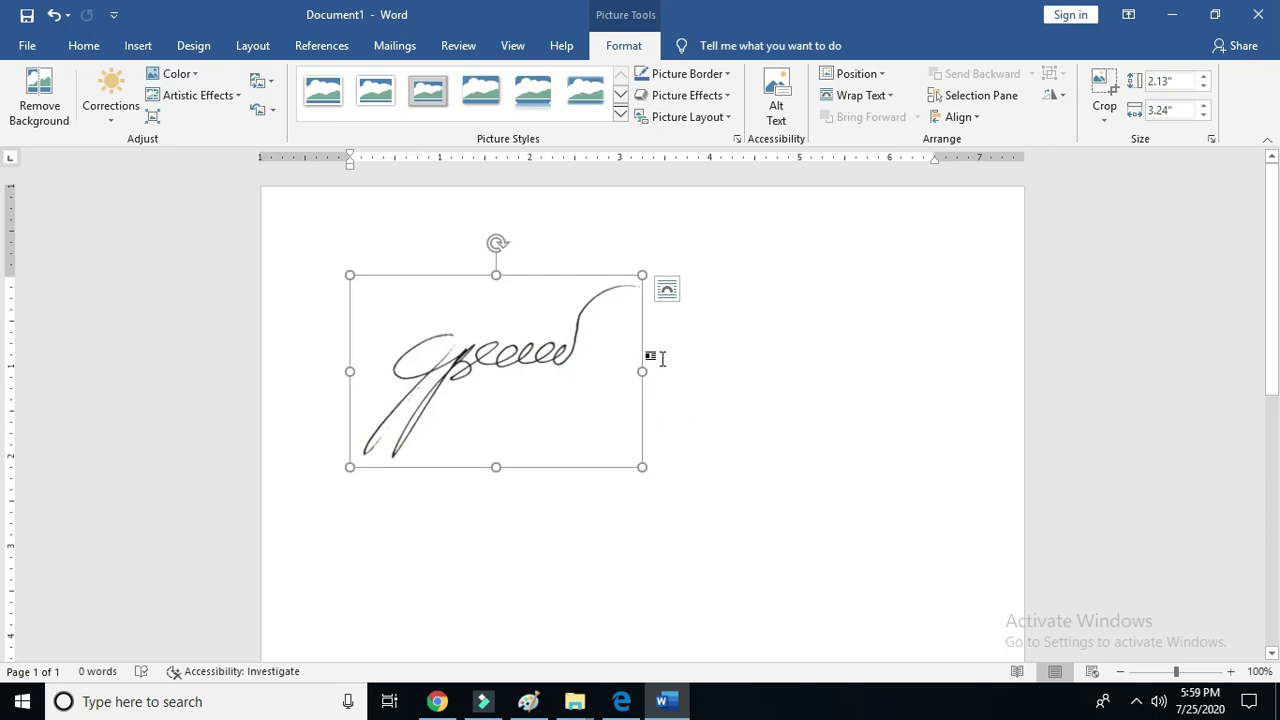
pyautogui.click(190, 76)
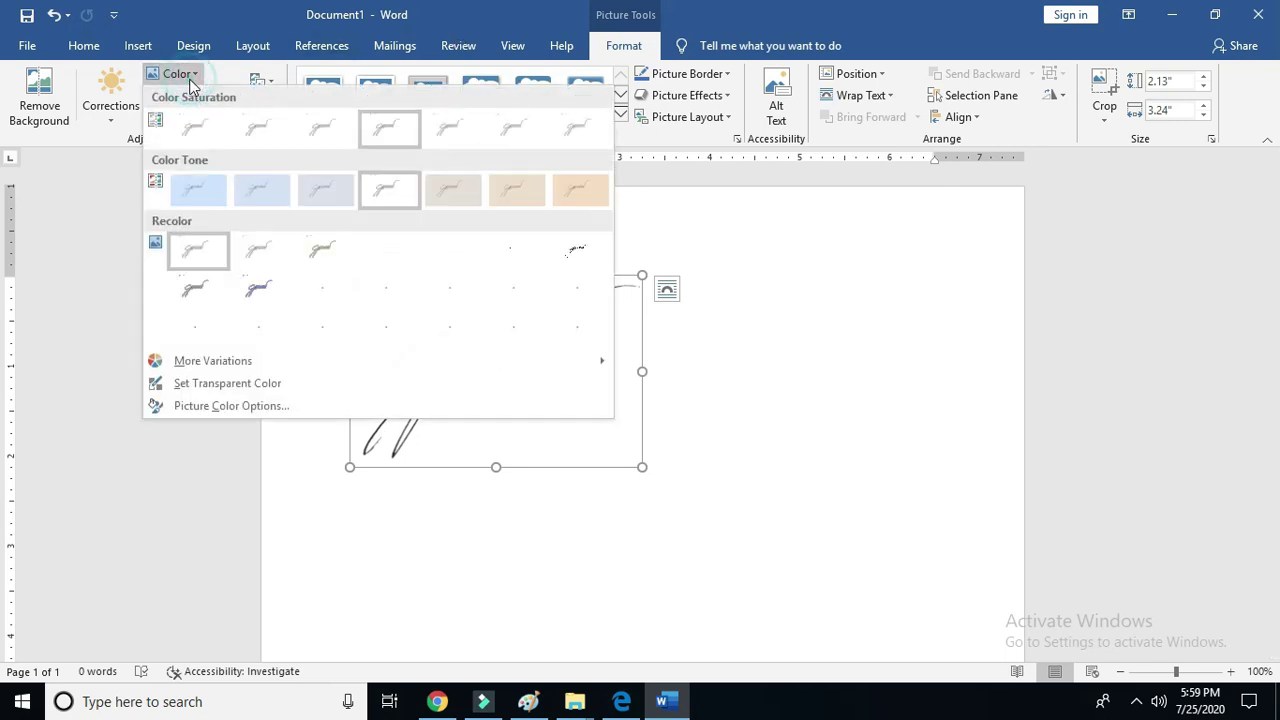
pyautogui.click(582, 257)
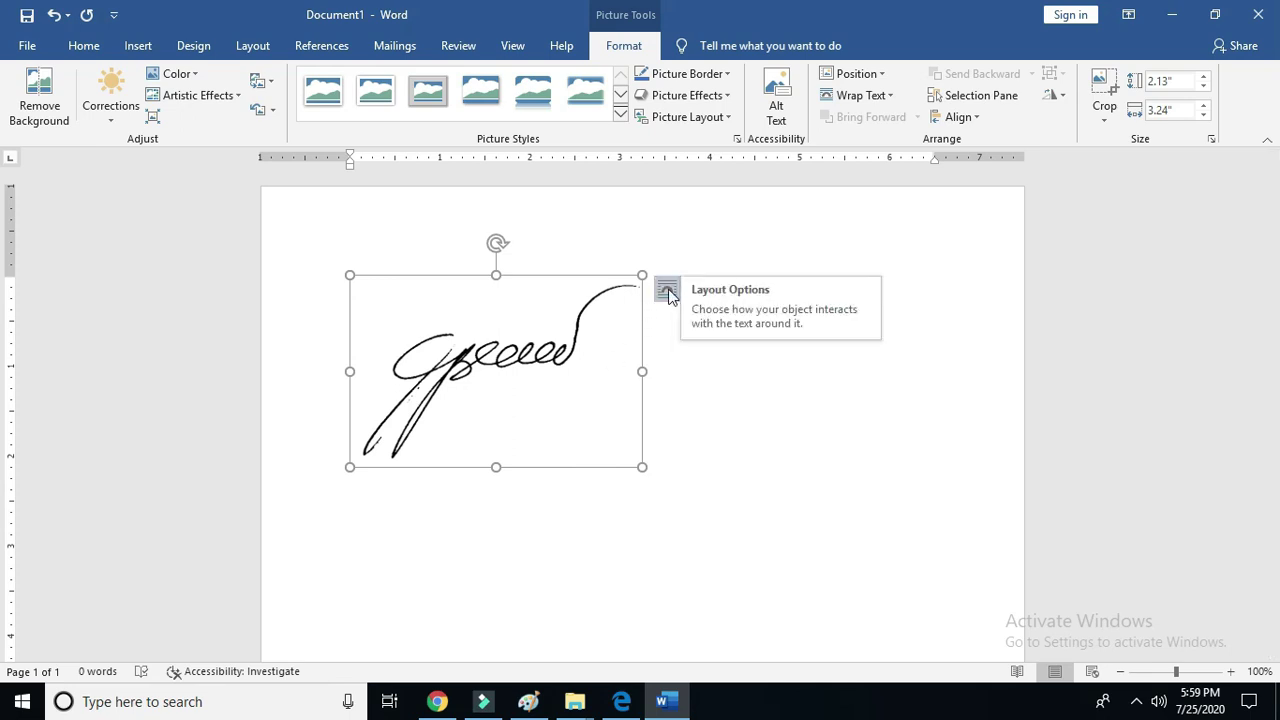
pyautogui.click(872, 98)
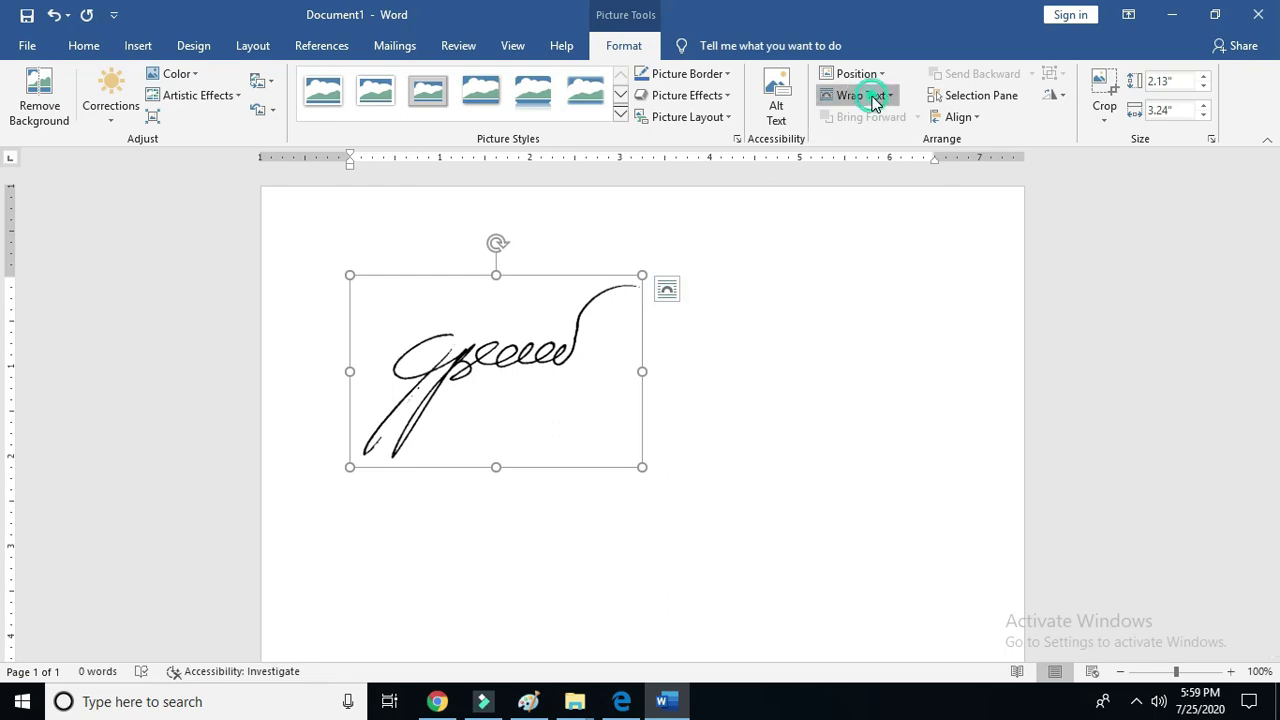
pyautogui.click(872, 100)
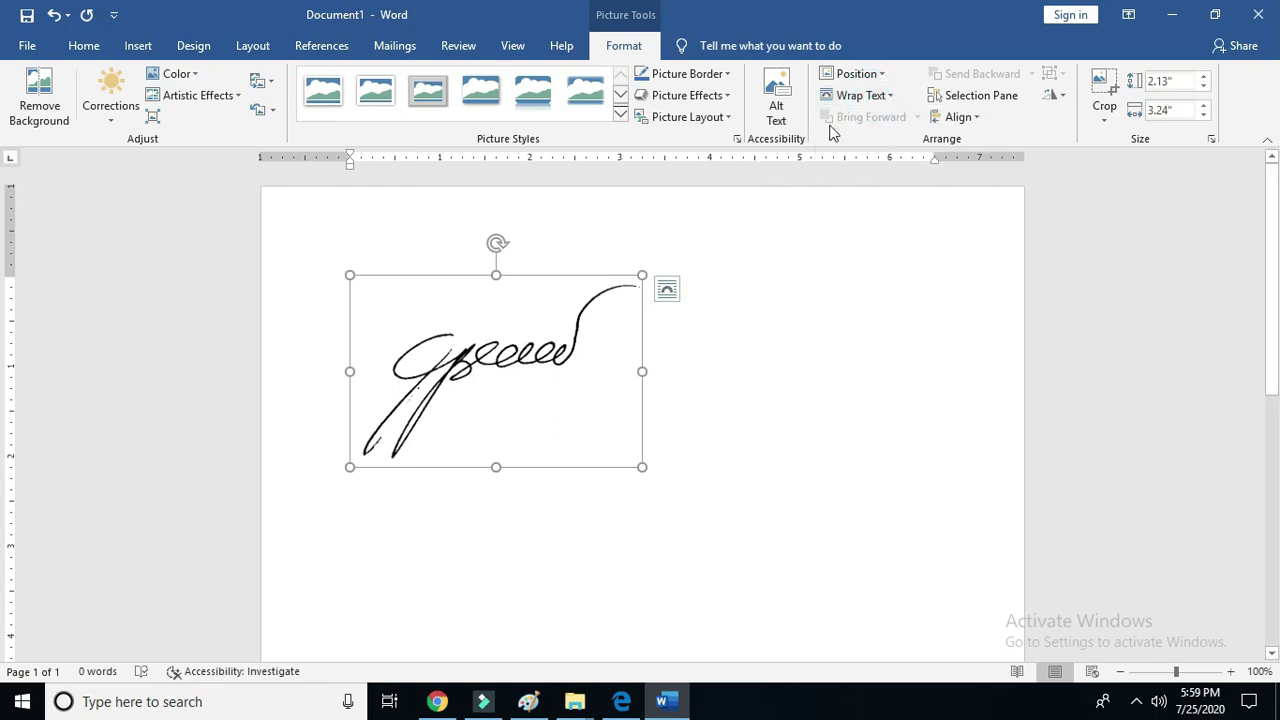
pyautogui.rightClick(585, 387)
pyautogui.moveTo(678, 306)
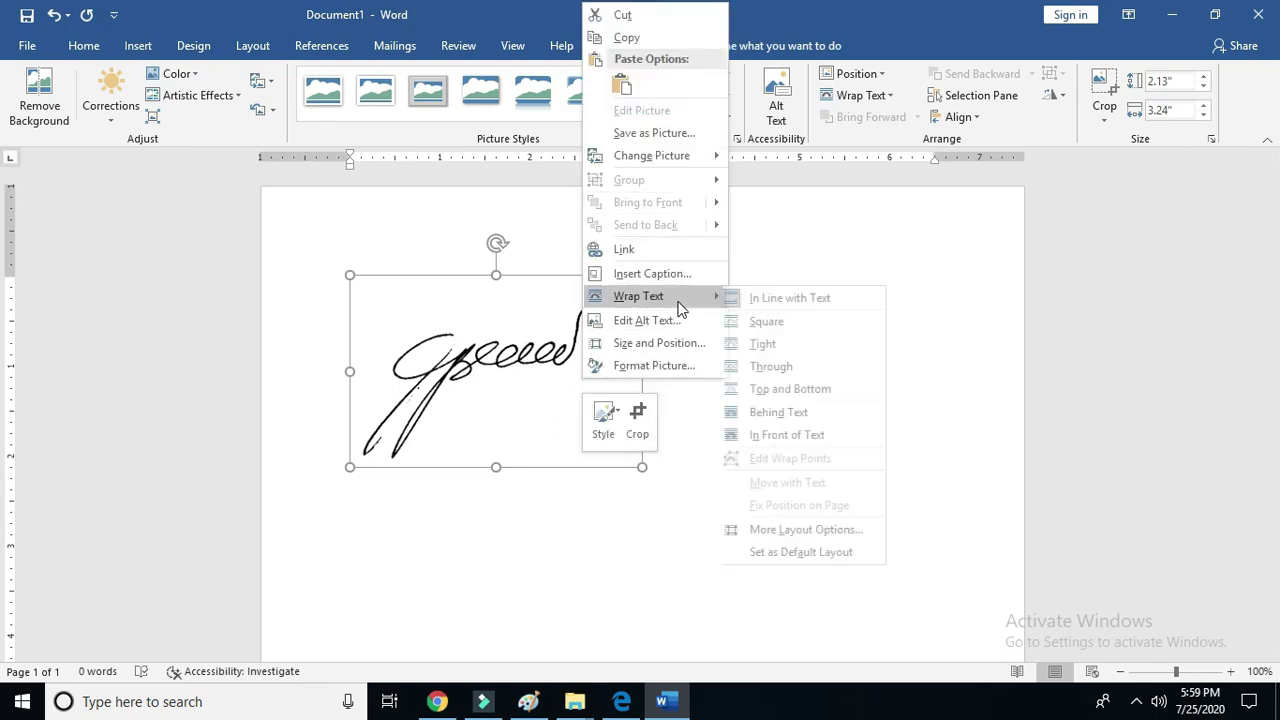
pyautogui.click(789, 245)
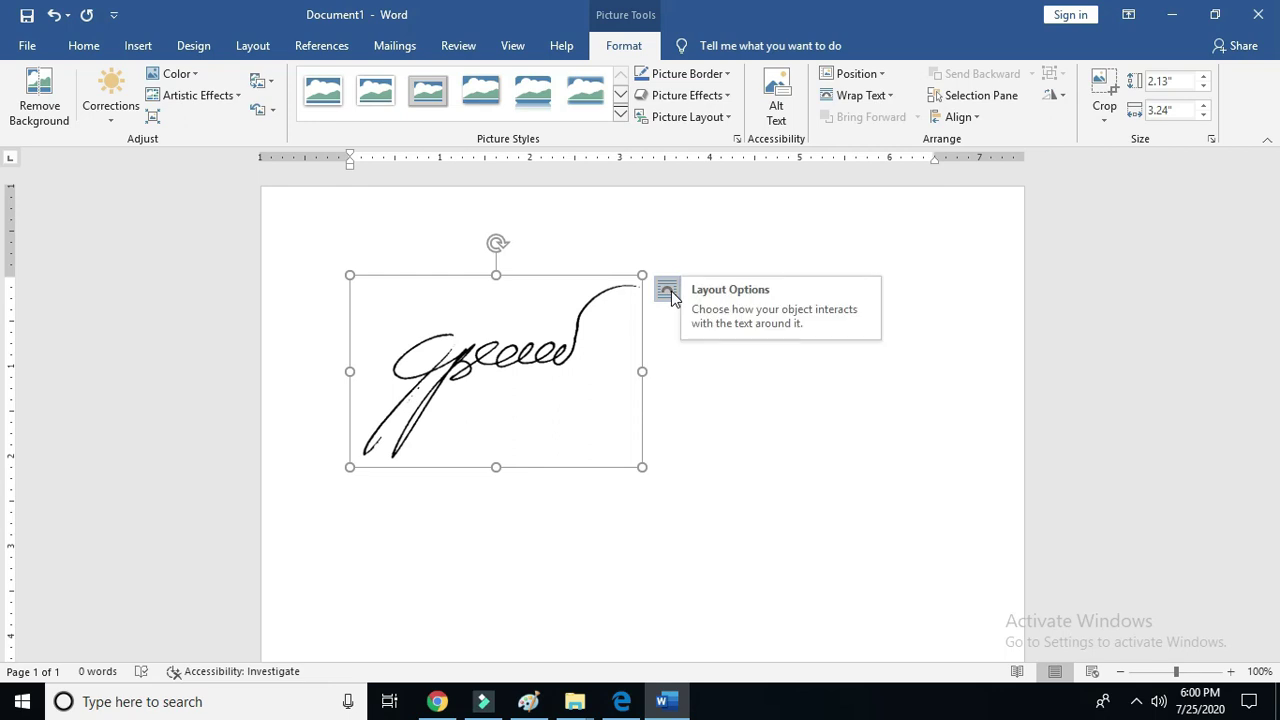
# Set the signature picture's text wrapping to Behind Text and move it to the right side of the page, slightly lower
pyautogui.click(668, 291)
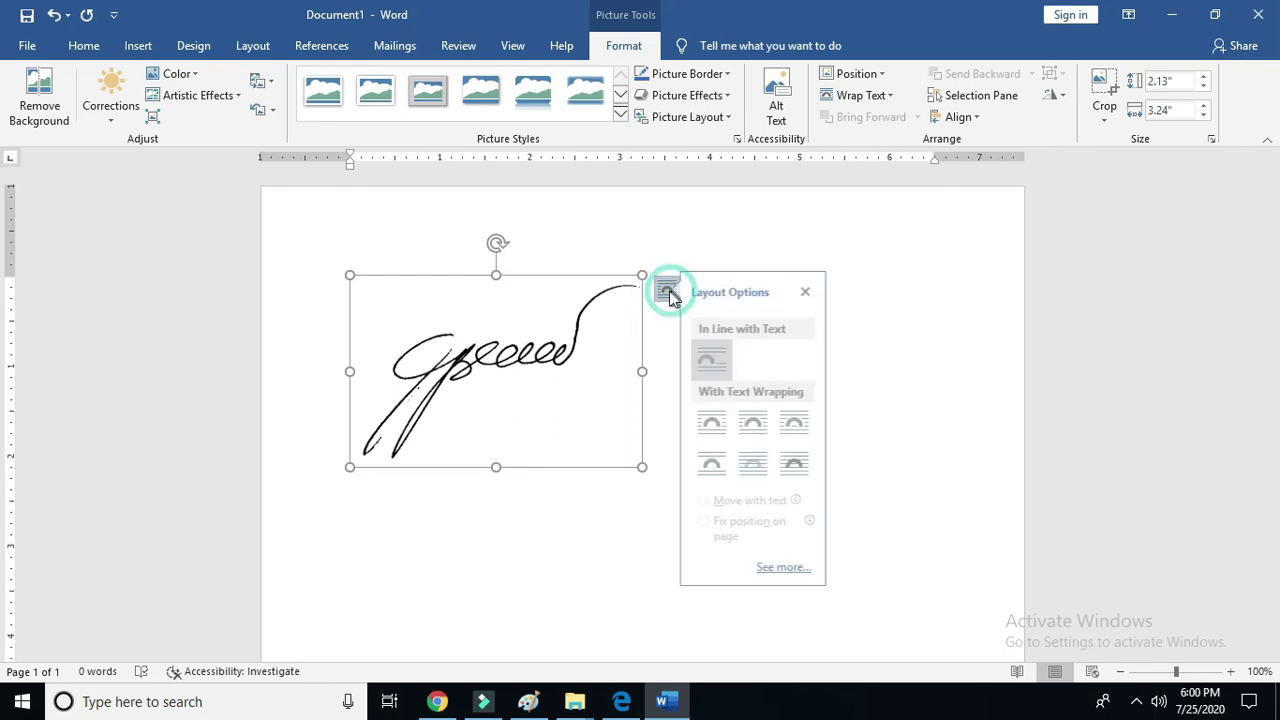
pyautogui.click(766, 466)
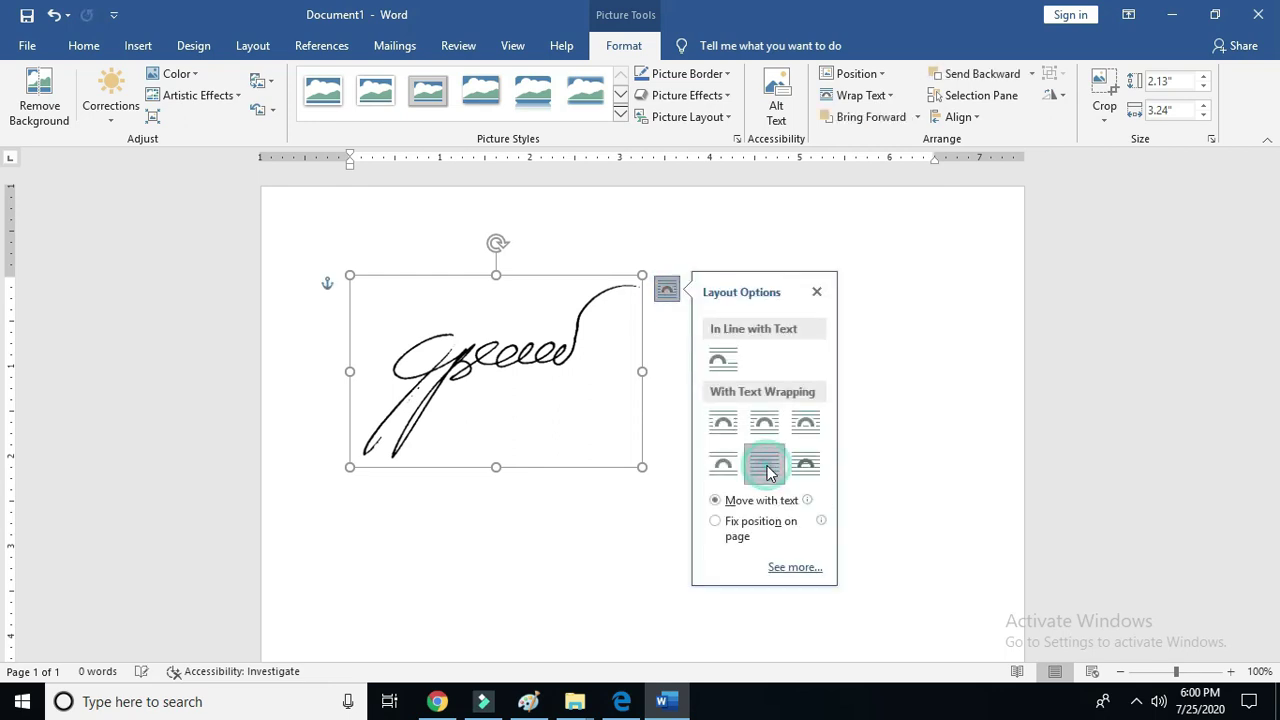
pyautogui.click(976, 283)
pyautogui.click(517, 372)
pyautogui.moveTo(517, 372)
pyautogui.mouseDown()
pyautogui.moveTo(812, 436)
pyautogui.moveTo(760, 398)
pyautogui.mouseUp()
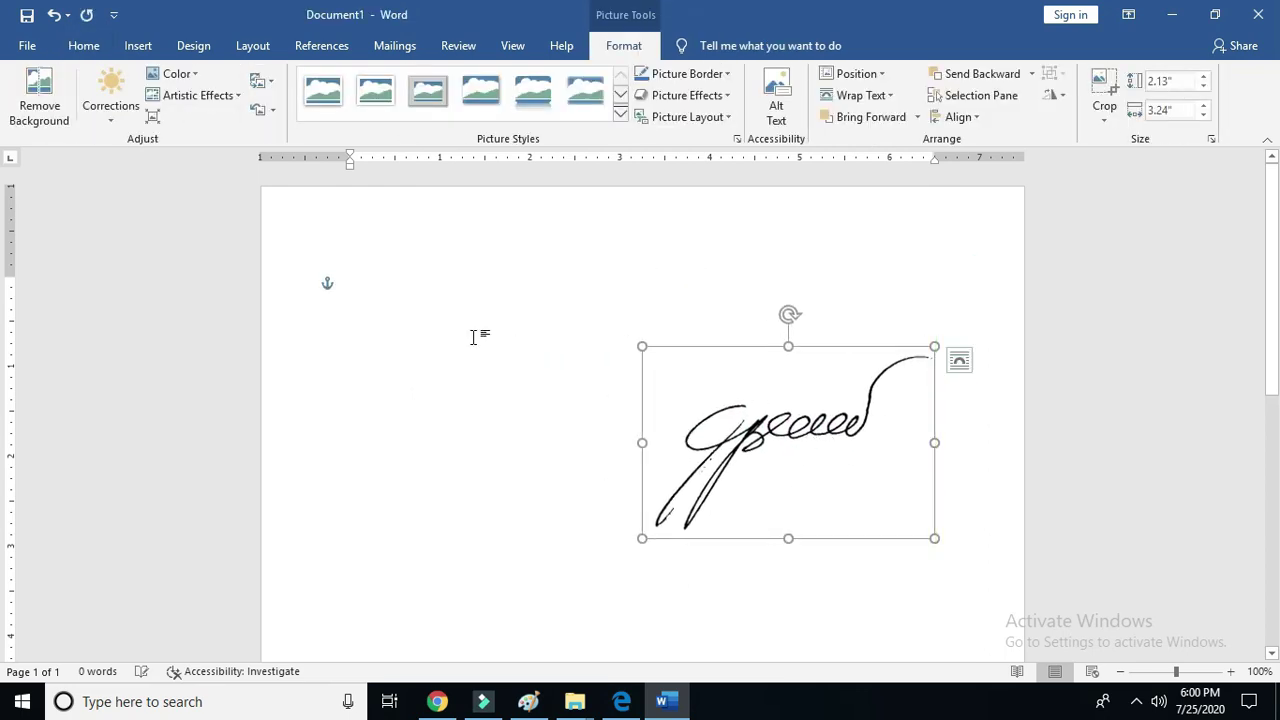
# Apply the No Spacing style to the empty first line of the document
pyautogui.click(370, 290)
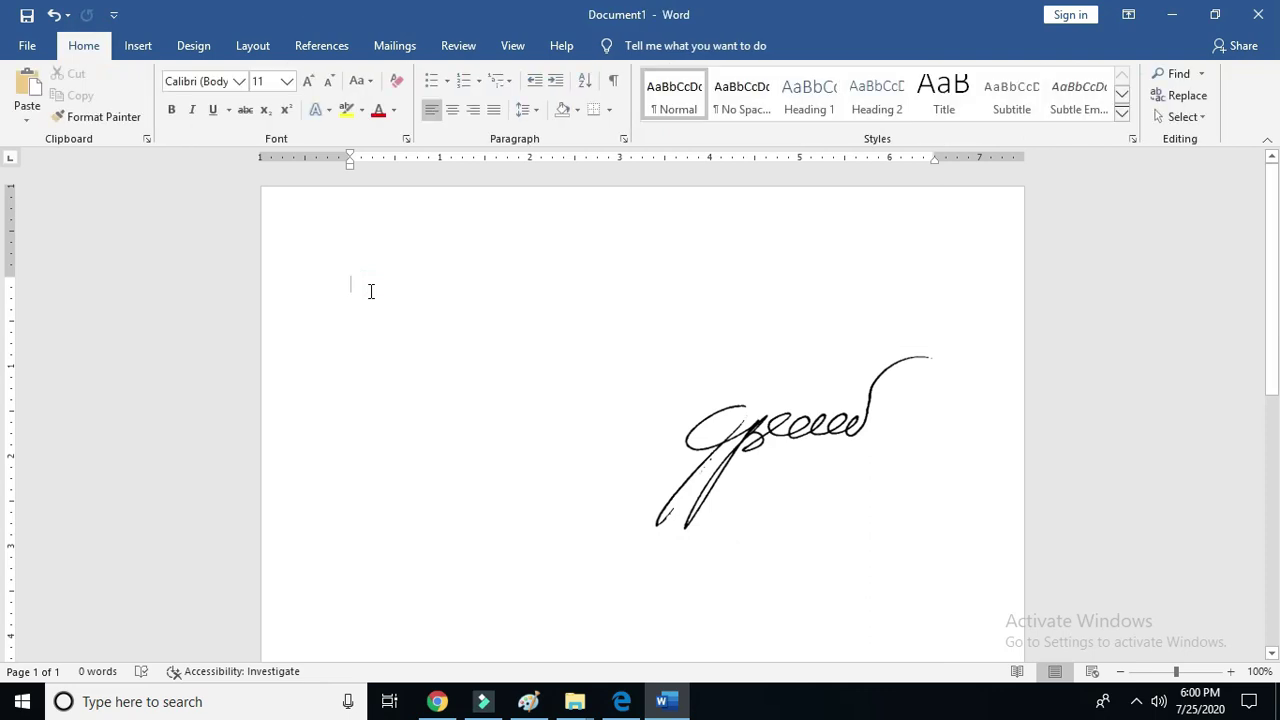
pyautogui.click(741, 100)
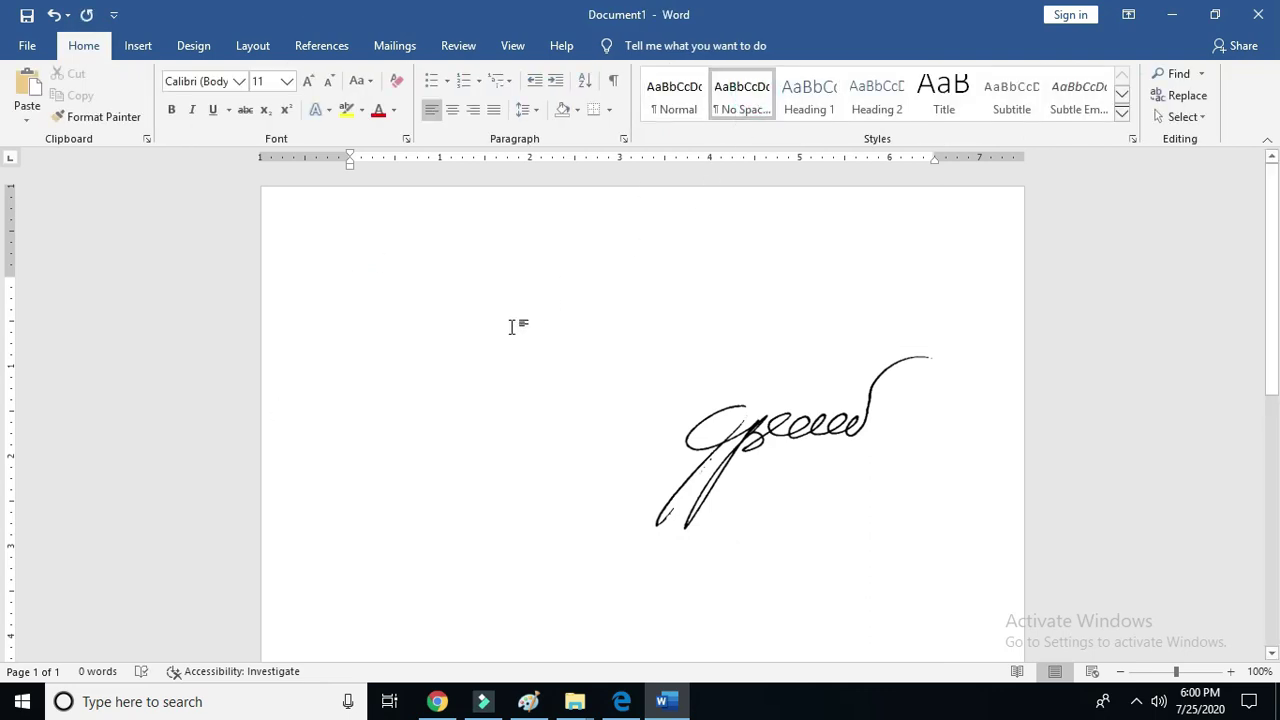
# Write a closing block with "Truly yours,", the signatory's full name in bold and the title "Master Teacher I" beneath it
pyautogui.write('Truly yours,')
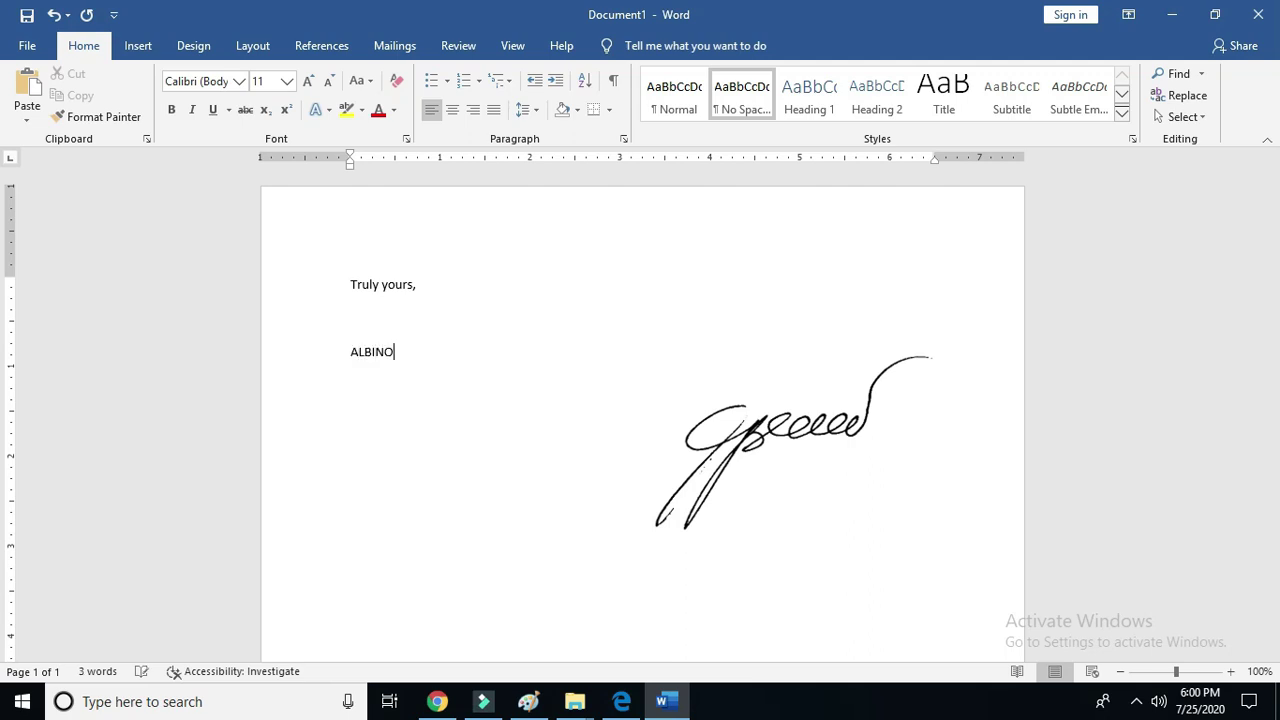
pyautogui.write('IOSO')
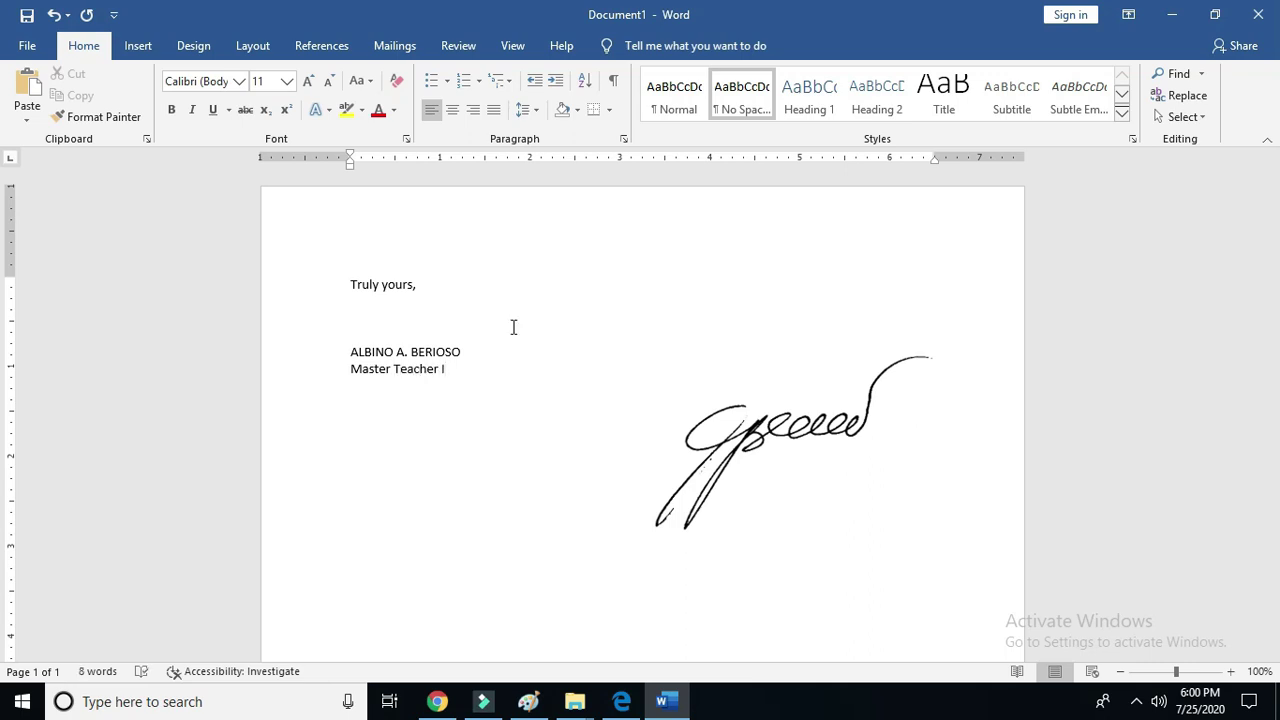
pyautogui.moveTo(344, 352); pyautogui.dragTo(457, 357)
pyautogui.hotkey('ctrl', 'b')
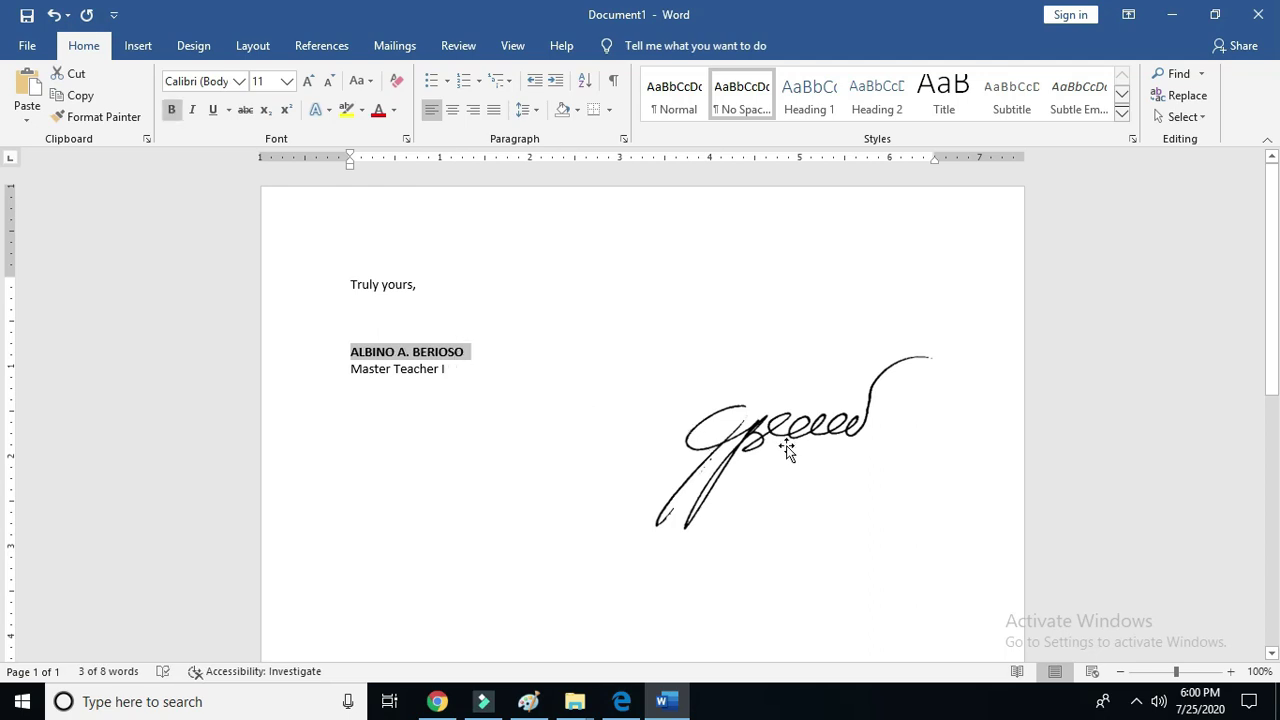
# Shrink the signature picture to about 1.8" wide and place it over the signatory's name below "Truly yours,"
pyautogui.moveTo(788, 449)
pyautogui.mouseDown()
pyautogui.moveTo(465, 363)
pyautogui.moveTo(390, 305)
pyautogui.moveTo(433, 337)
pyautogui.mouseUp()
pyautogui.moveTo(577, 239); pyautogui.dragTo(446, 334)
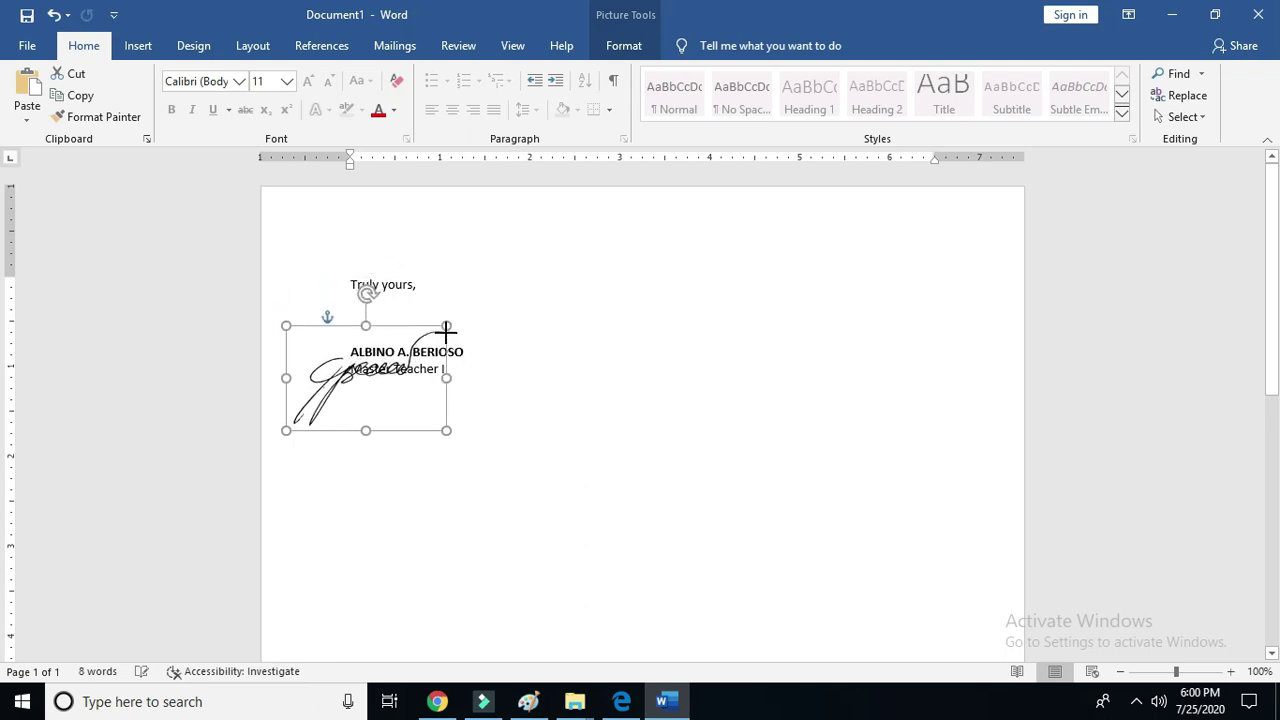
pyautogui.moveTo(400, 417)
pyautogui.mouseDown()
pyautogui.moveTo(424, 368)
pyautogui.moveTo(446, 366)
pyautogui.mouseUp()
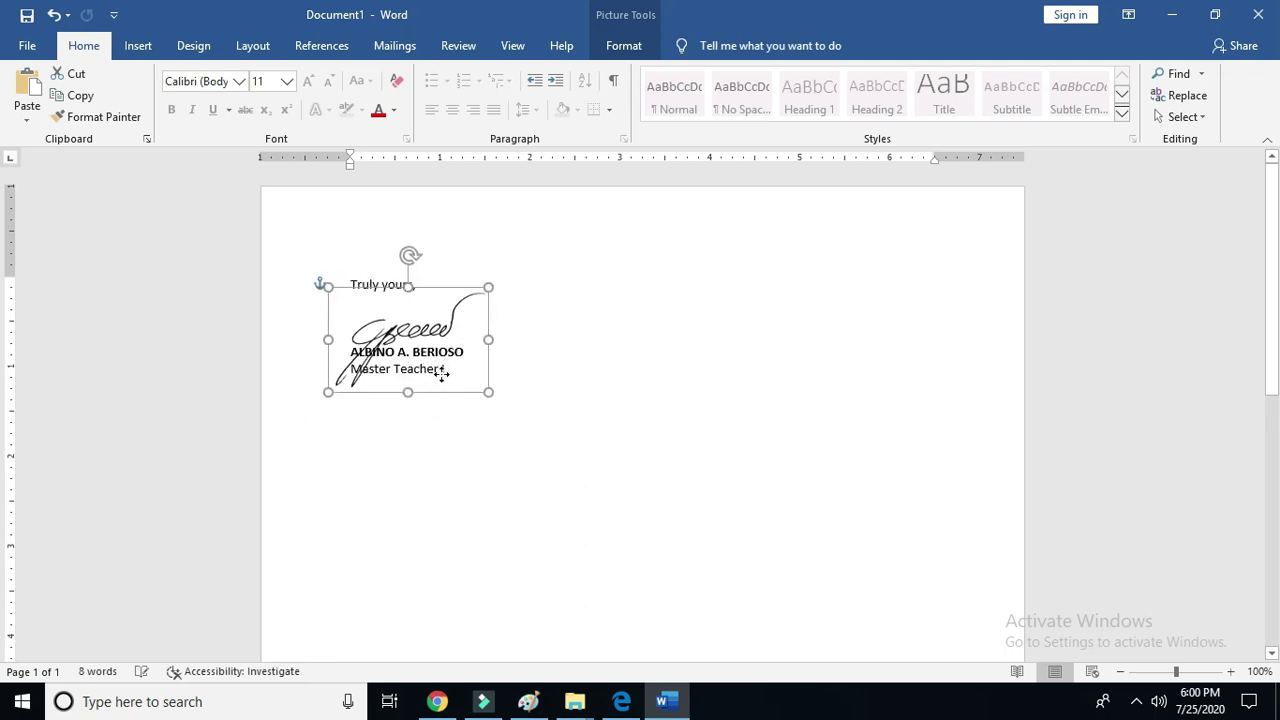
# Add a second block further down with "Recommending Approval:", the signatory's full name in bold and "Master Teacher I"
pyautogui.click(485, 499)
pyautogui.press('Return')
pyautogui.press('Return')
pyautogui.press('Return')
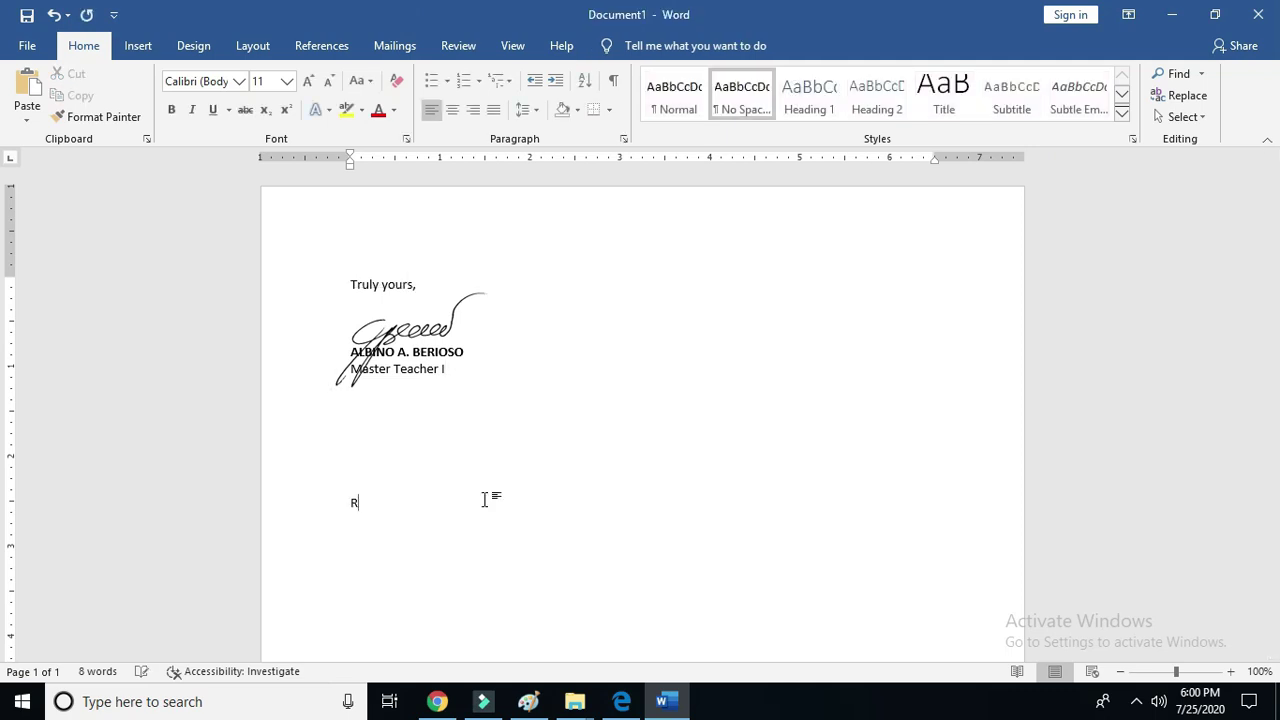
pyautogui.write('REcommending Approval:')
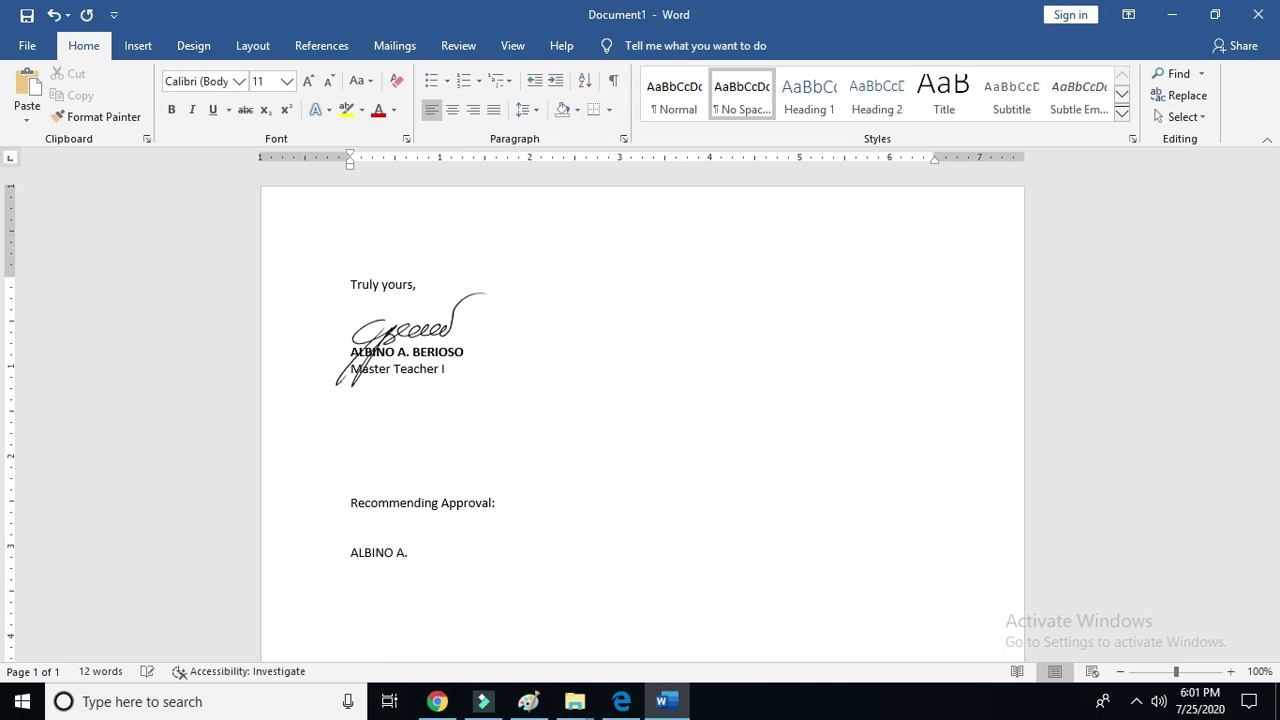
pyautogui.write('OSO')
pyautogui.write('acgh')
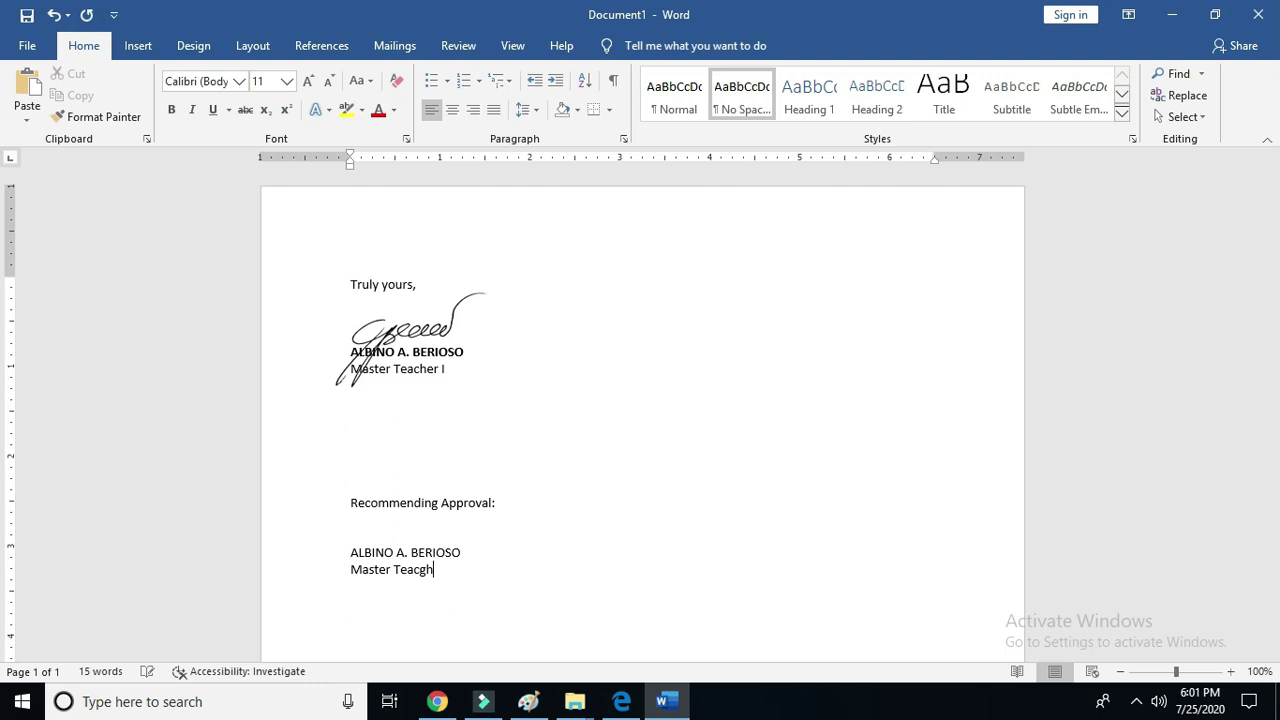
pyautogui.write('e I')
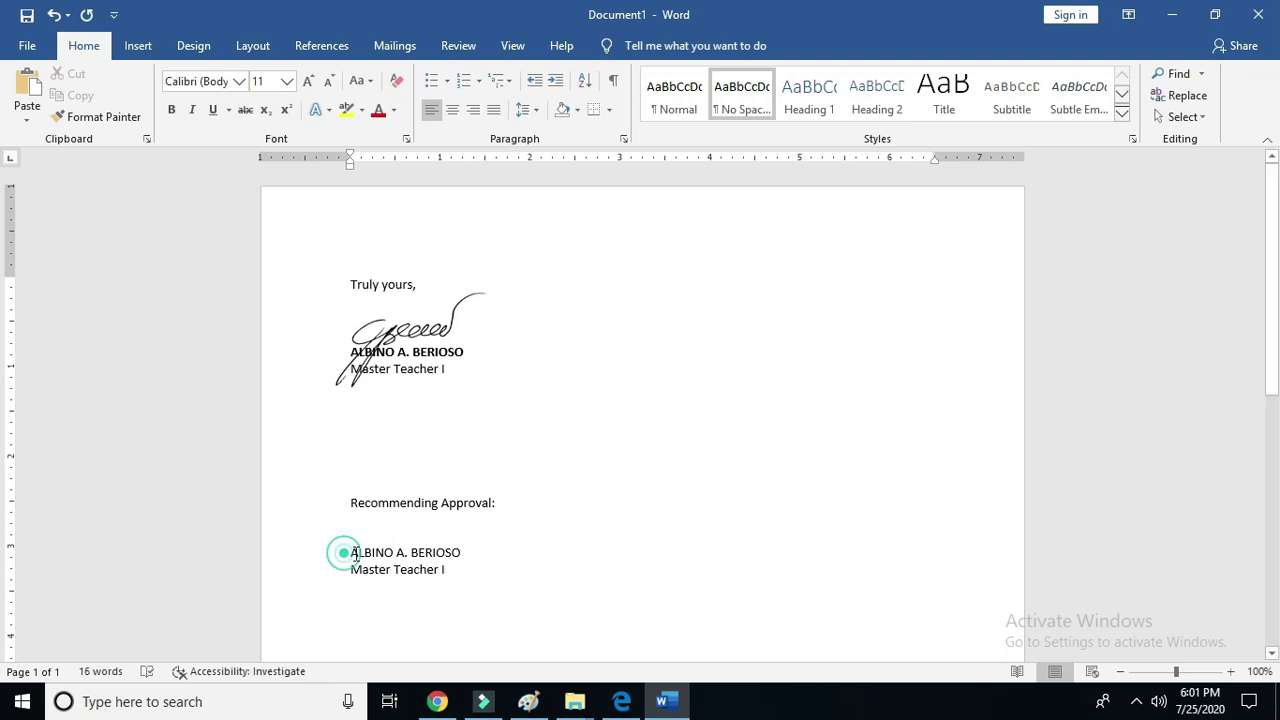
pyautogui.moveTo(345, 552); pyautogui.dragTo(448, 557)
pyautogui.hotkey('ctrl', 'b')
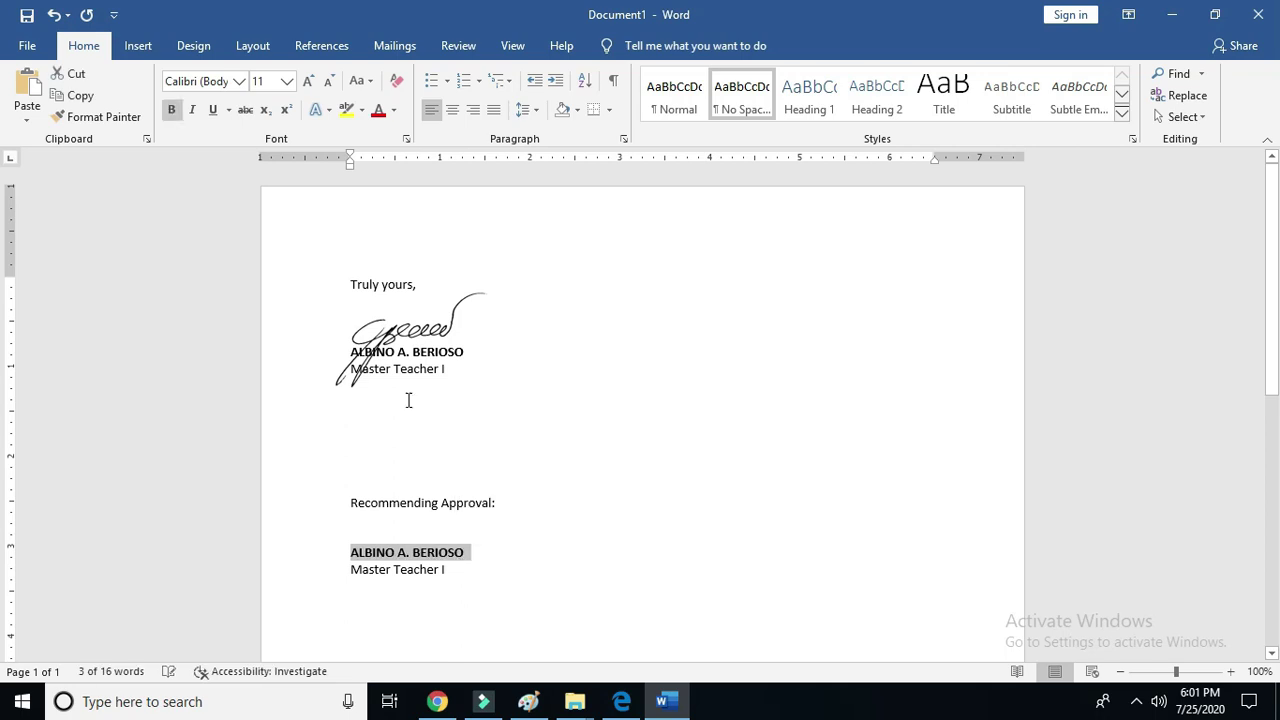
# Copy the signature picture and place the duplicate over the signatory's name under "Recommending Approval:"
pyautogui.click(400, 342)
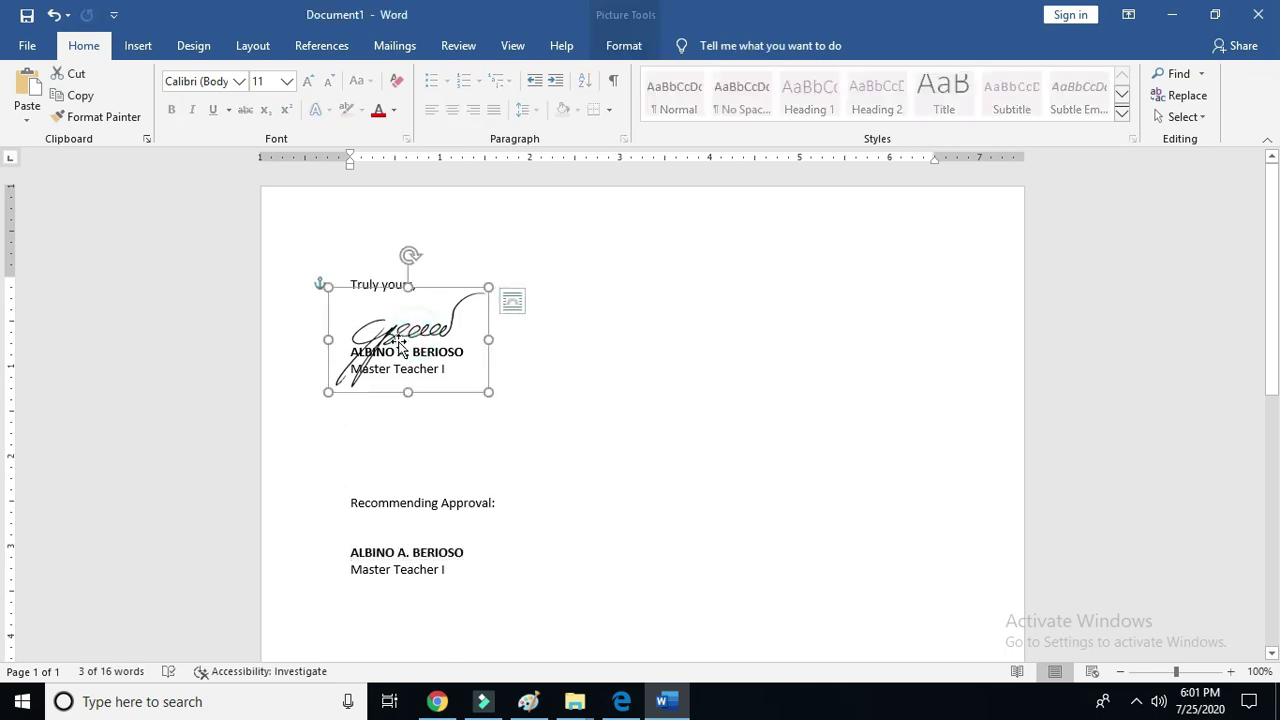
pyautogui.rightClick(477, 359)
pyautogui.click(545, 336)
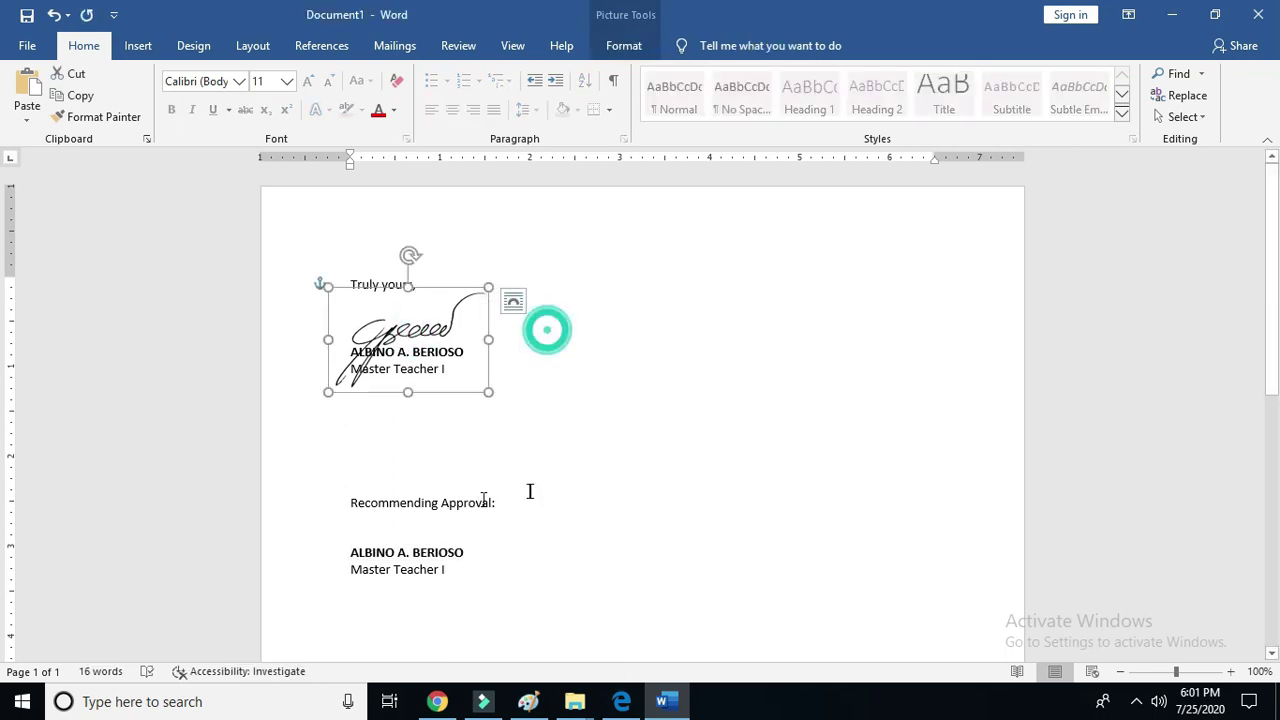
pyautogui.click(415, 528)
pyautogui.hotkey('ctrl', 'v')
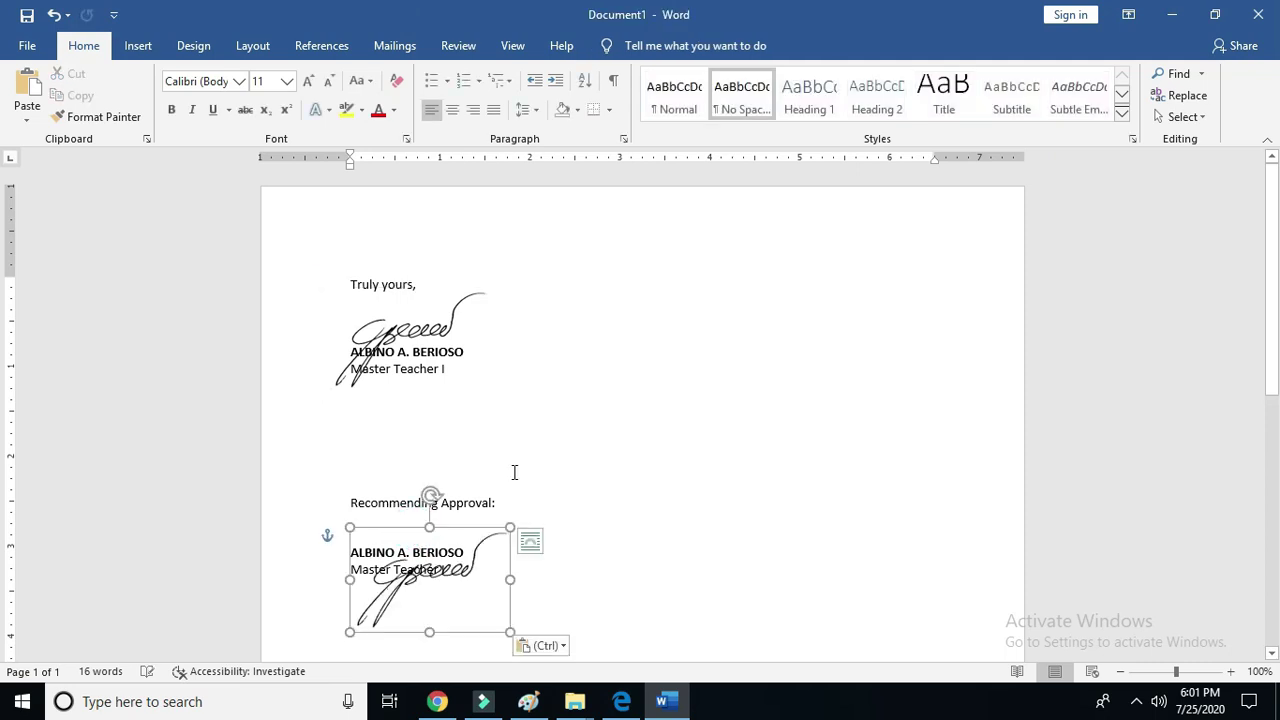
pyautogui.click(482, 614)
pyautogui.moveTo(459, 604); pyautogui.dragTo(461, 562)
pyautogui.press('Up')
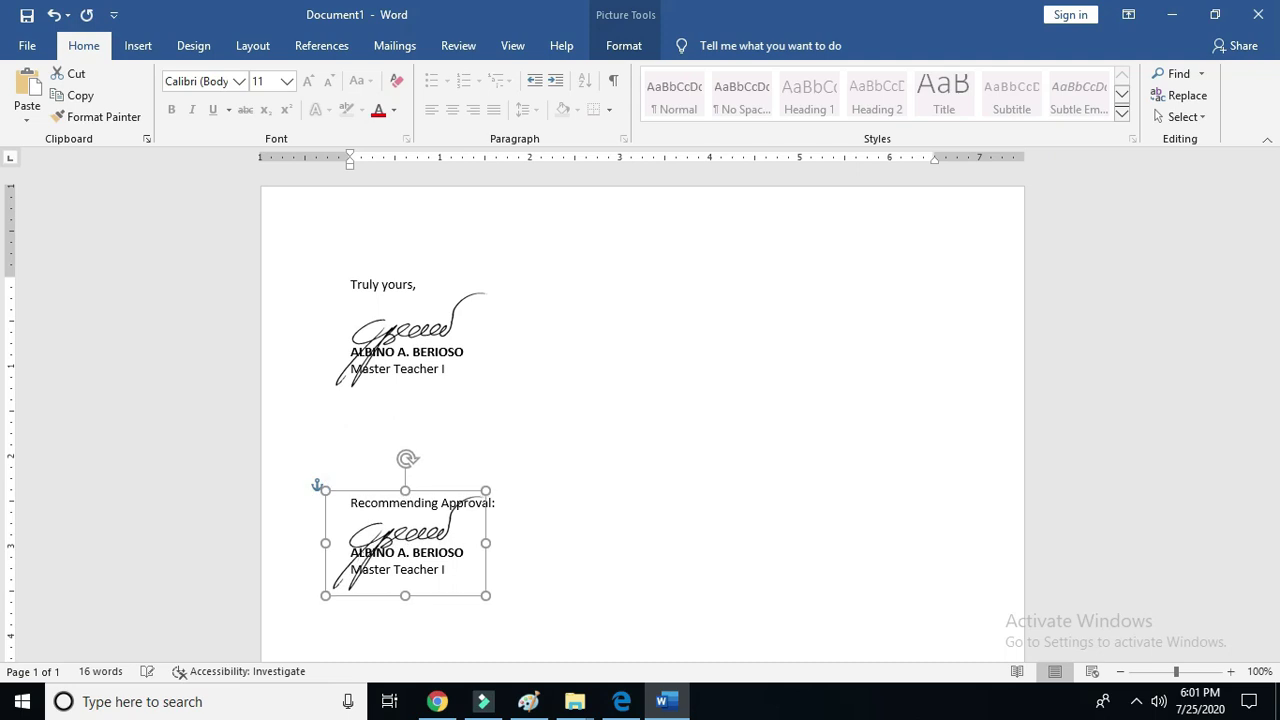
pyautogui.click(776, 538)
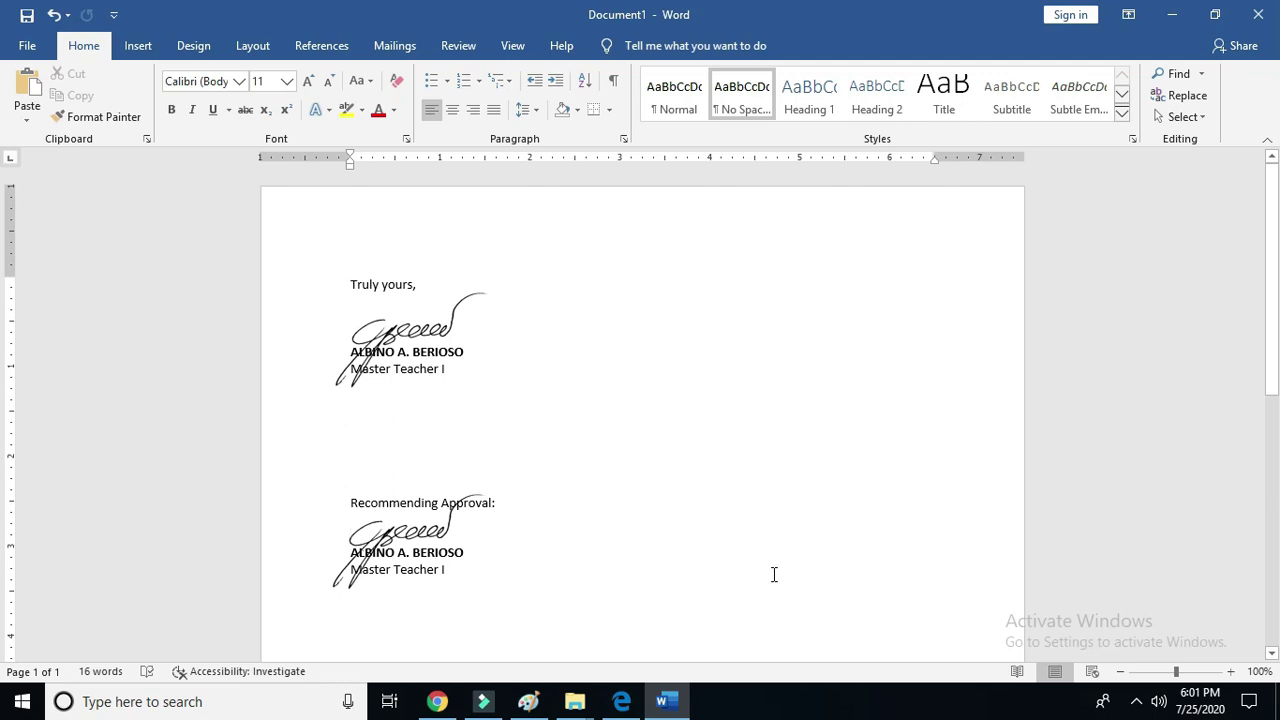
# Save the document to the Desktop as a Word Document named "my signature"
pyautogui.click(28, 47)
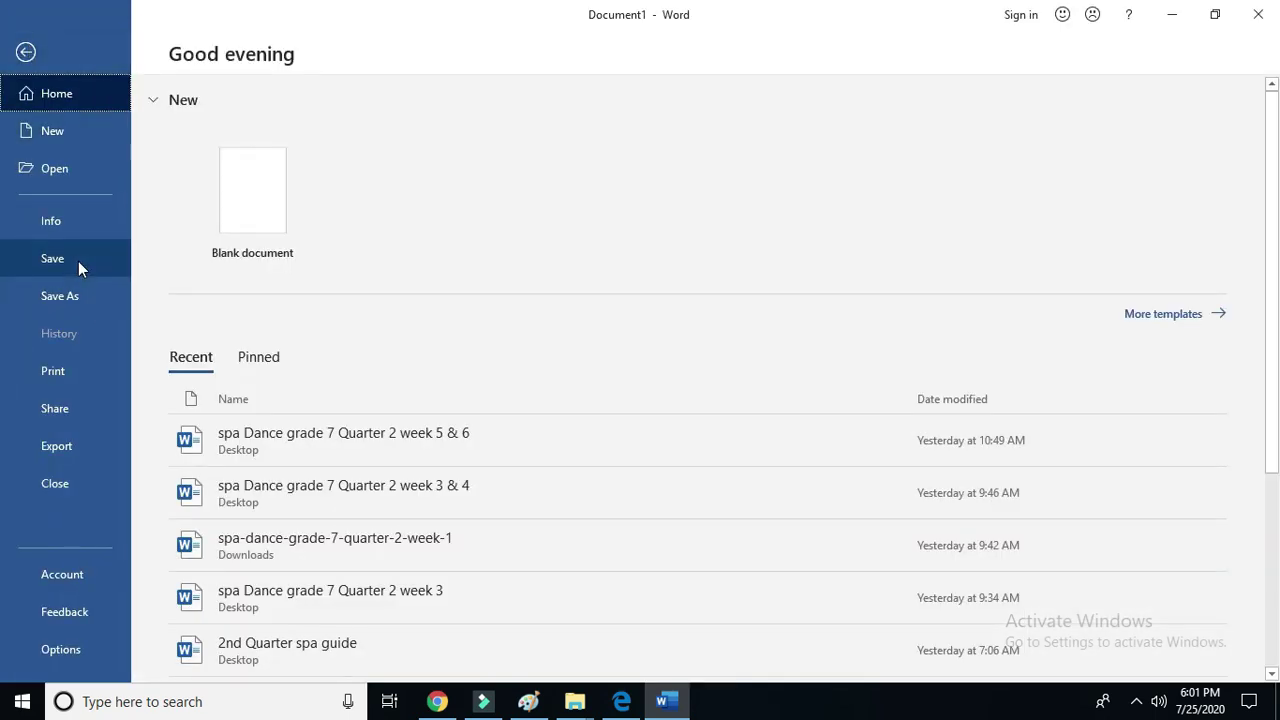
pyautogui.click(57, 292)
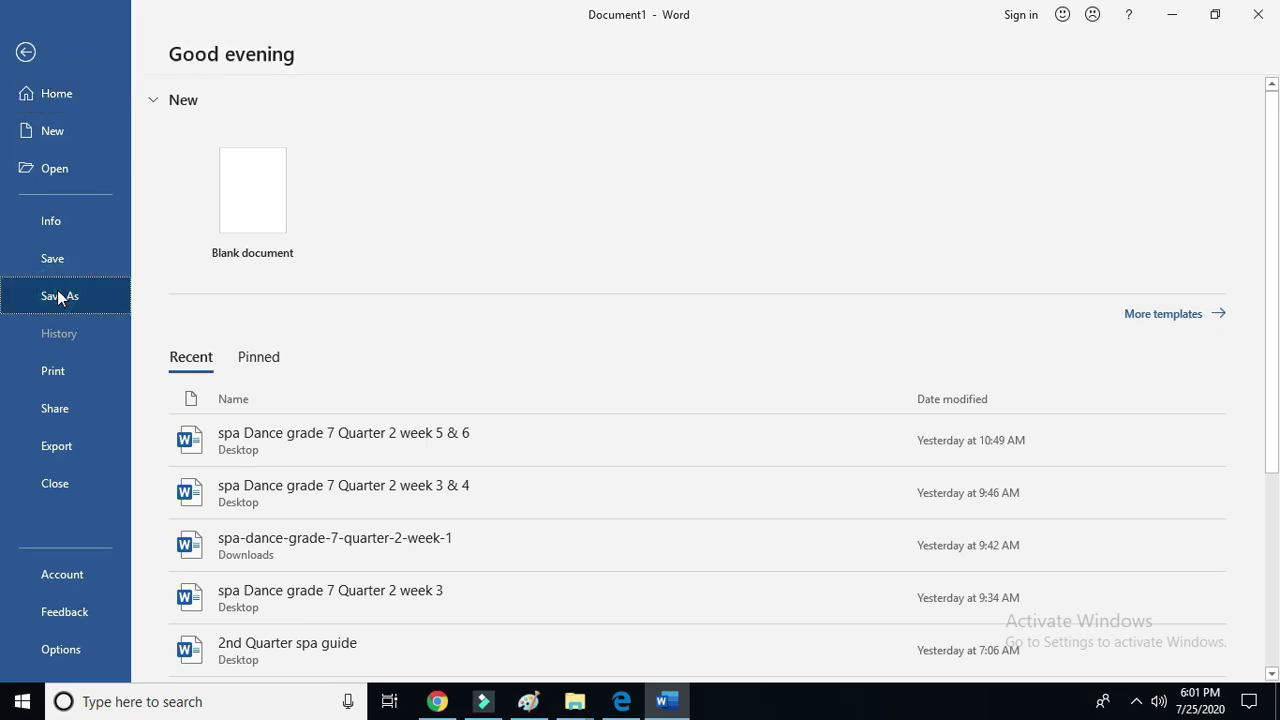
pyautogui.click(613, 202)
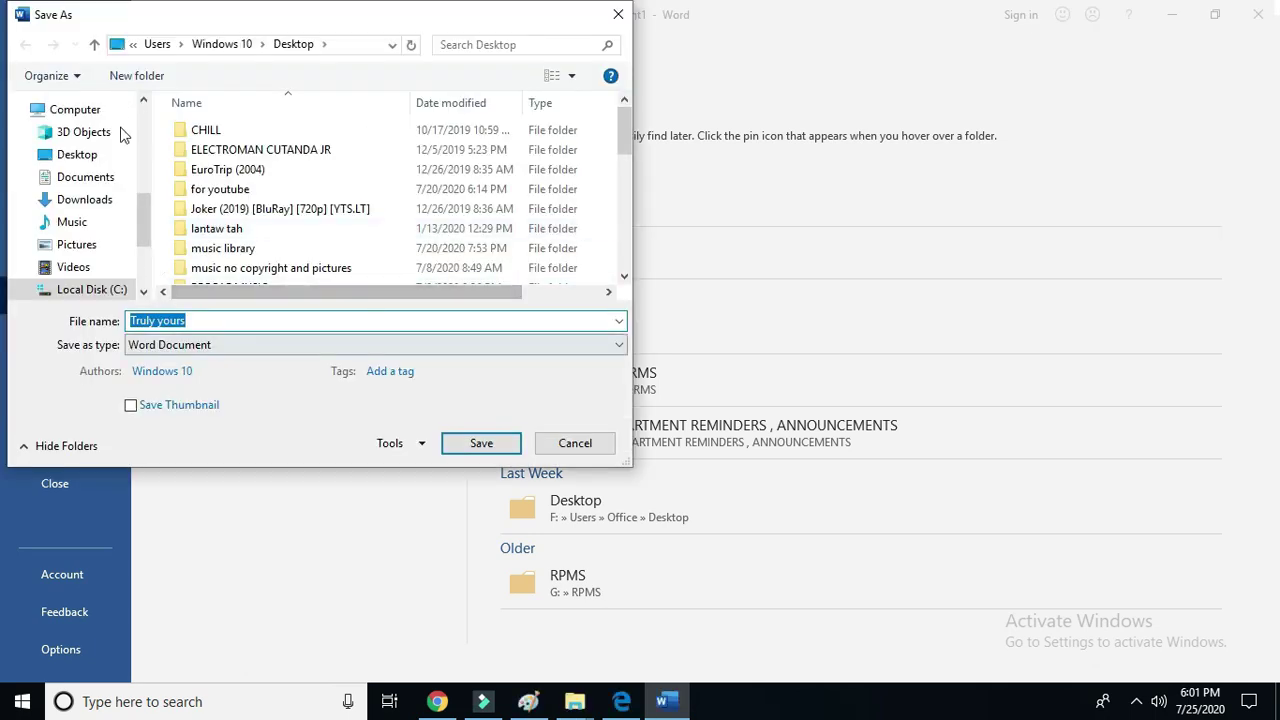
pyautogui.click(80, 155)
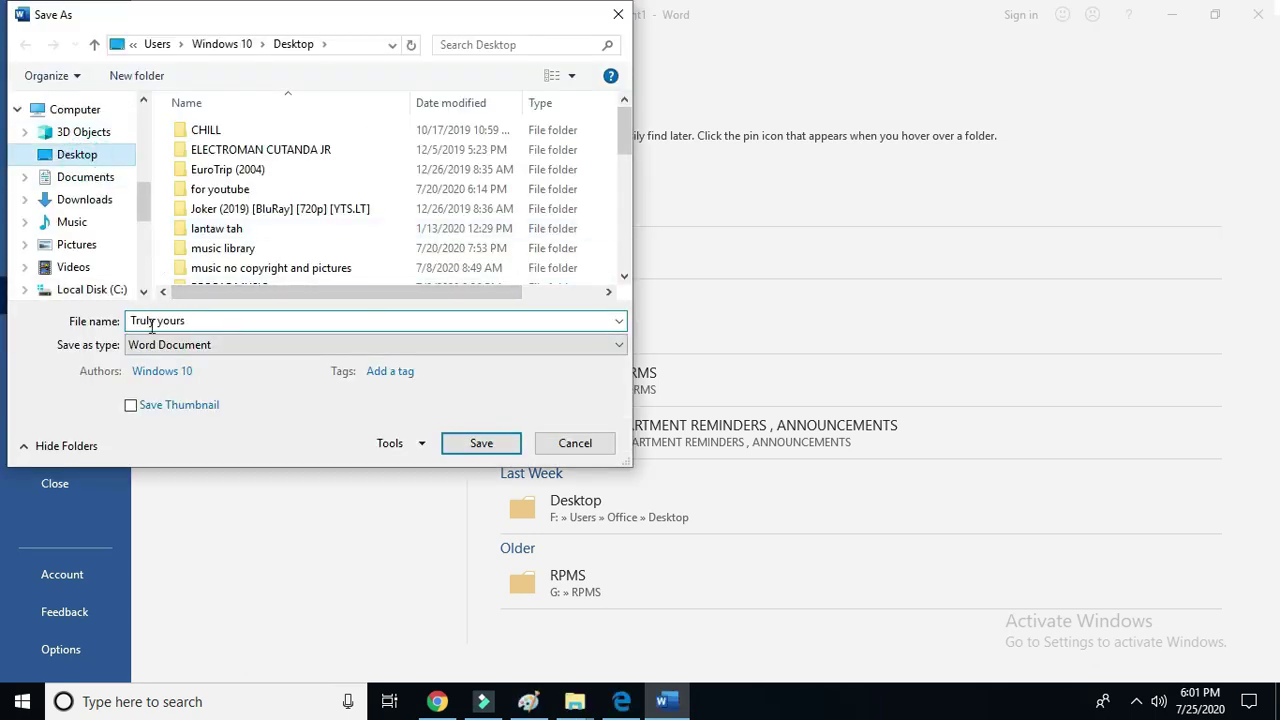
pyautogui.click(205, 320)
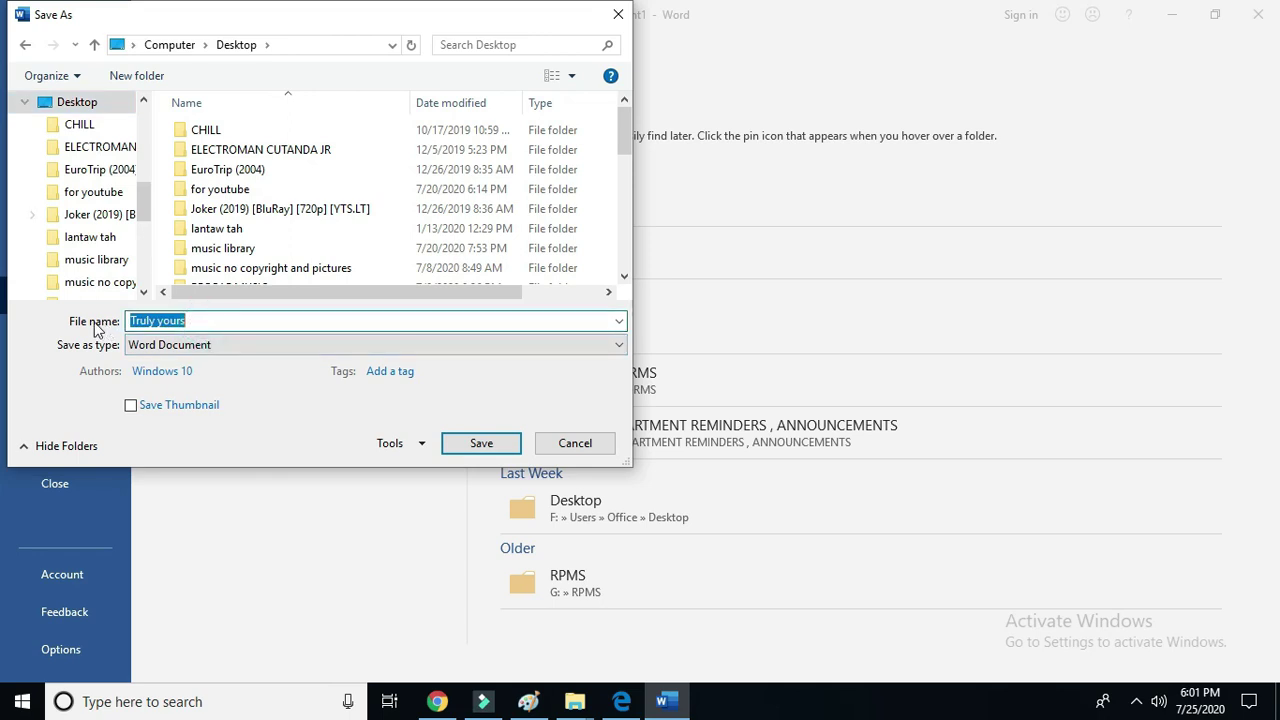
pyautogui.write('my signature')
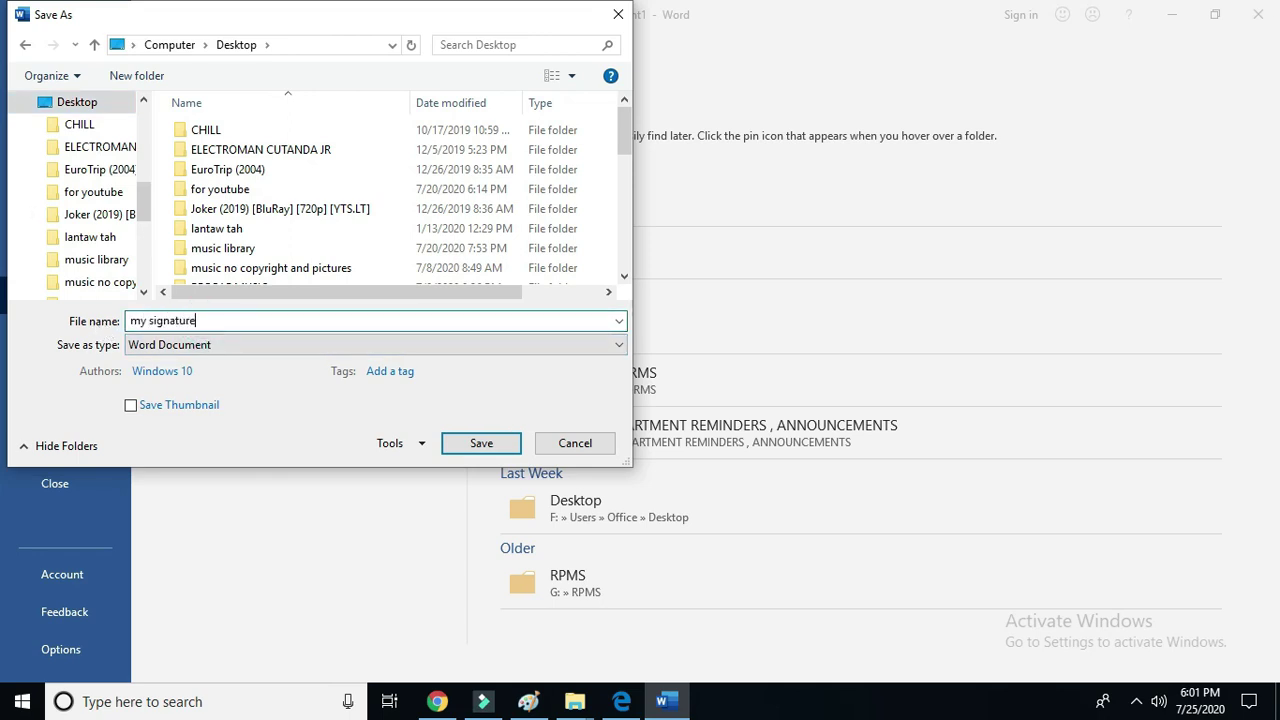
pyautogui.click(450, 441)
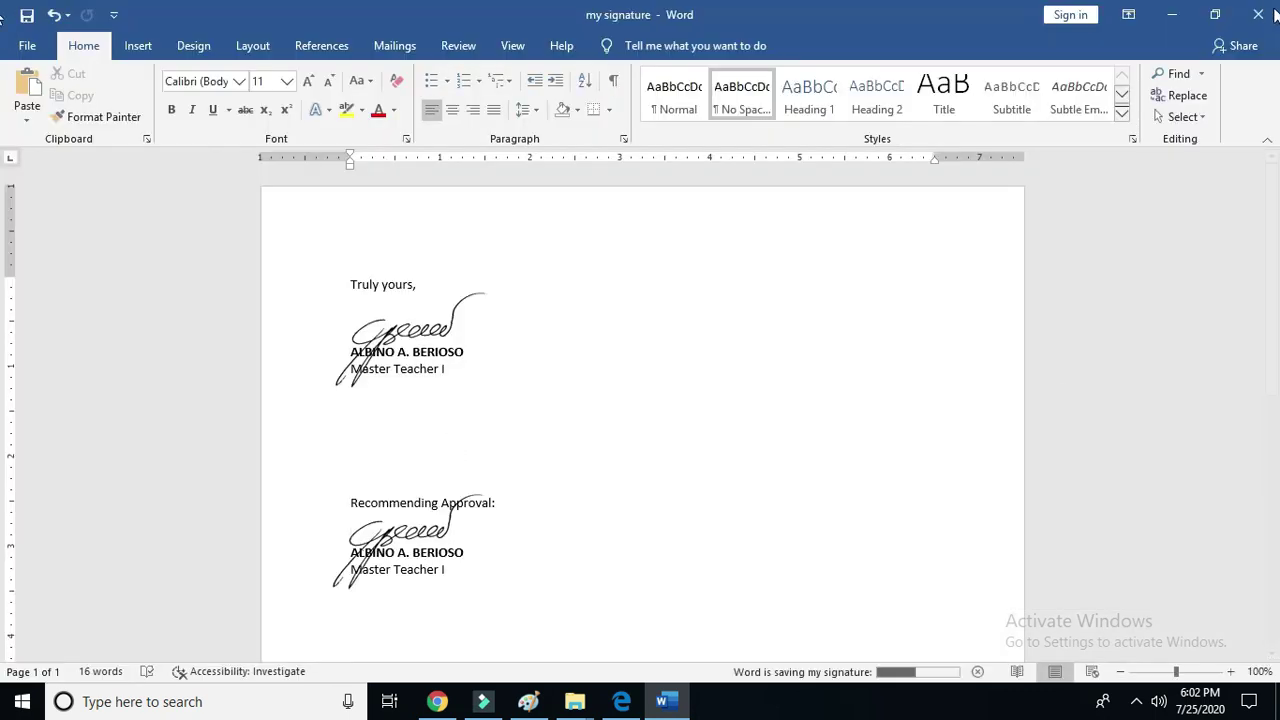
# Close the document, reopen "my signature" from the desktop and dismiss the Office update notice
pyautogui.click(1258, 14)
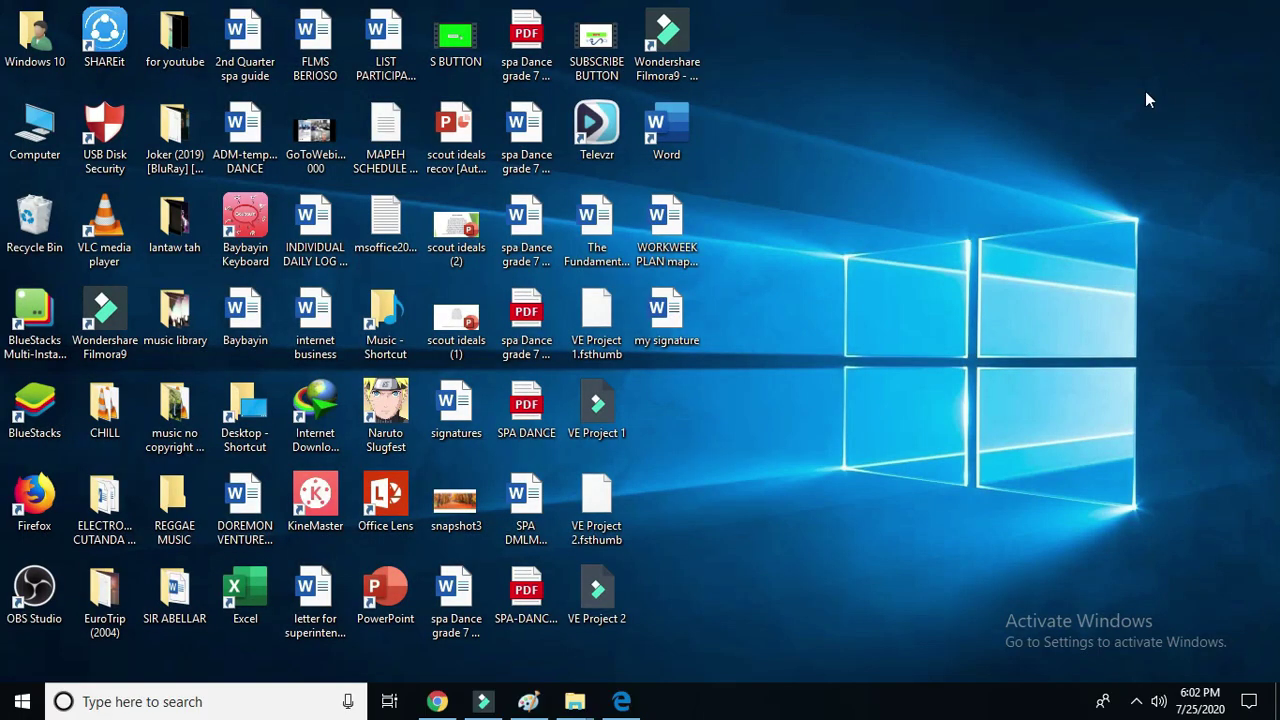
pyautogui.doubleClick(670, 332)
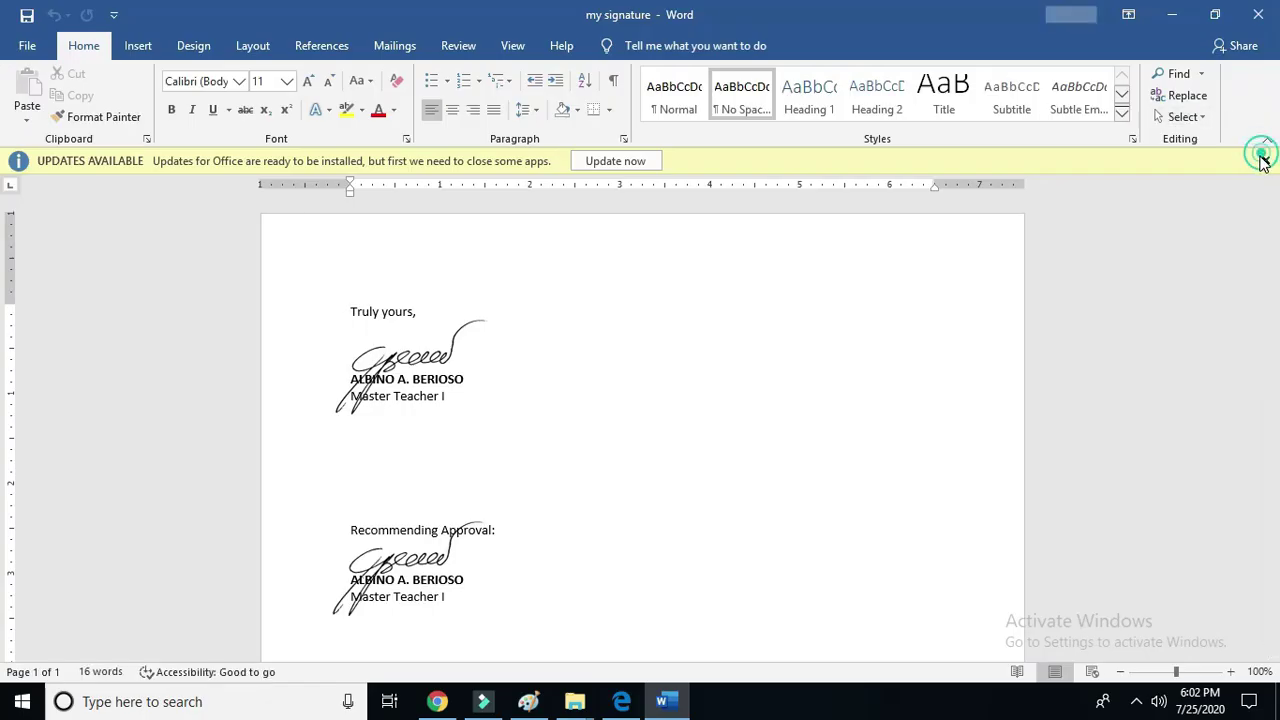
pyautogui.click(1262, 160)
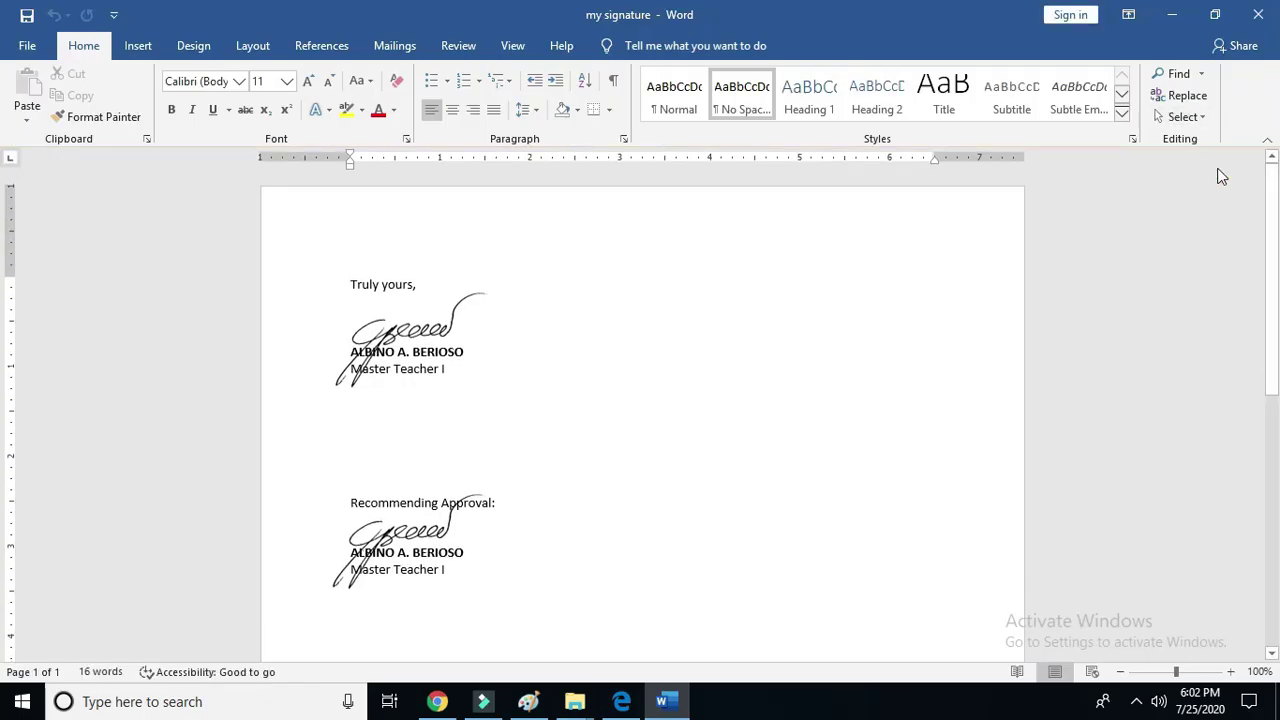
# Move the upper signature picture into the blank area beside the first name block and close the document
pyautogui.moveTo(422, 320)
pyautogui.mouseDown()
pyautogui.moveTo(746, 300)
pyautogui.moveTo(717, 306)
pyautogui.moveTo(560, 440)
pyautogui.moveTo(566, 414)
pyautogui.moveTo(740, 309)
pyautogui.moveTo(743, 411)
pyautogui.moveTo(606, 429)
pyautogui.moveTo(645, 366)
pyautogui.mouseUp()
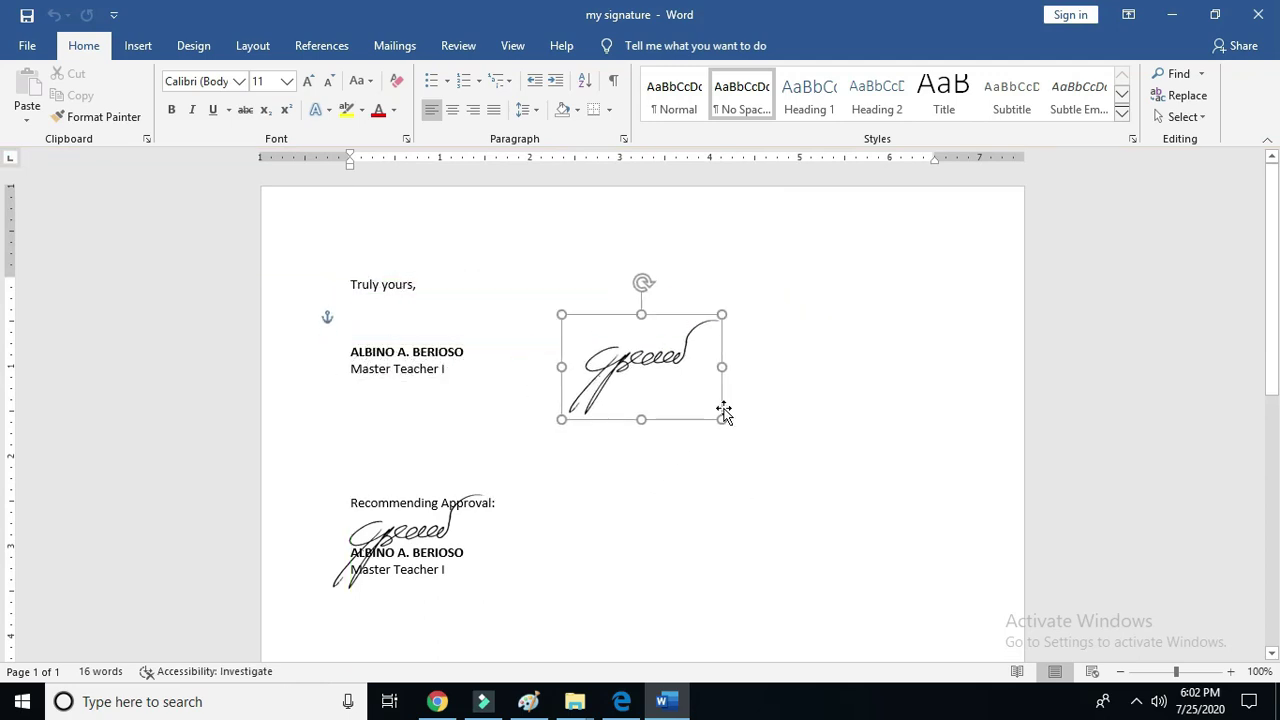
pyautogui.click(832, 523)
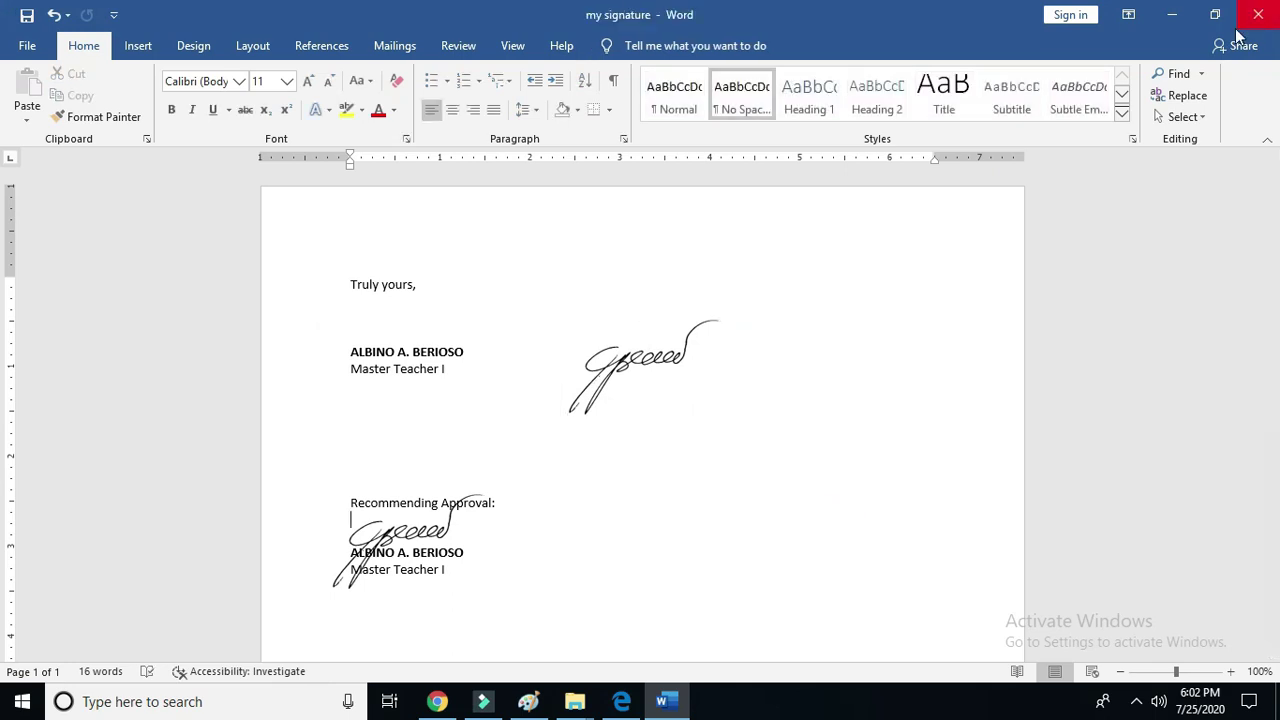
pyautogui.click(1260, 16)
pyautogui.click(640, 390)
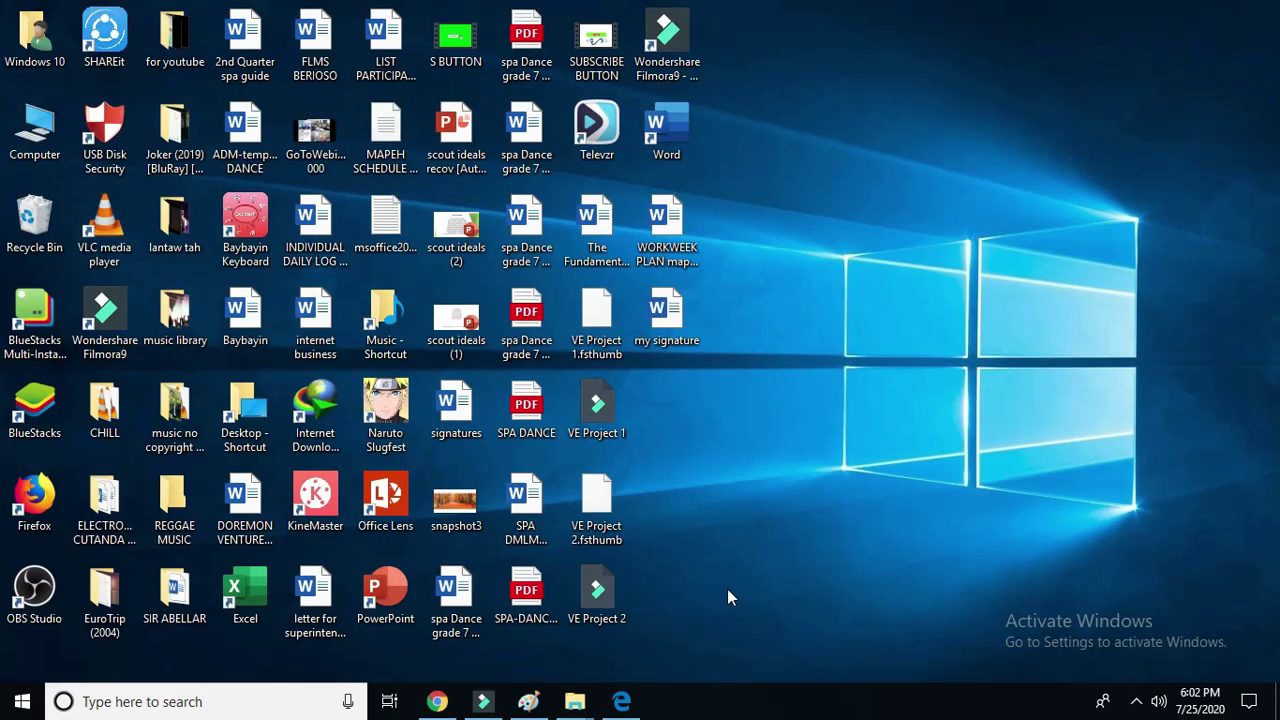